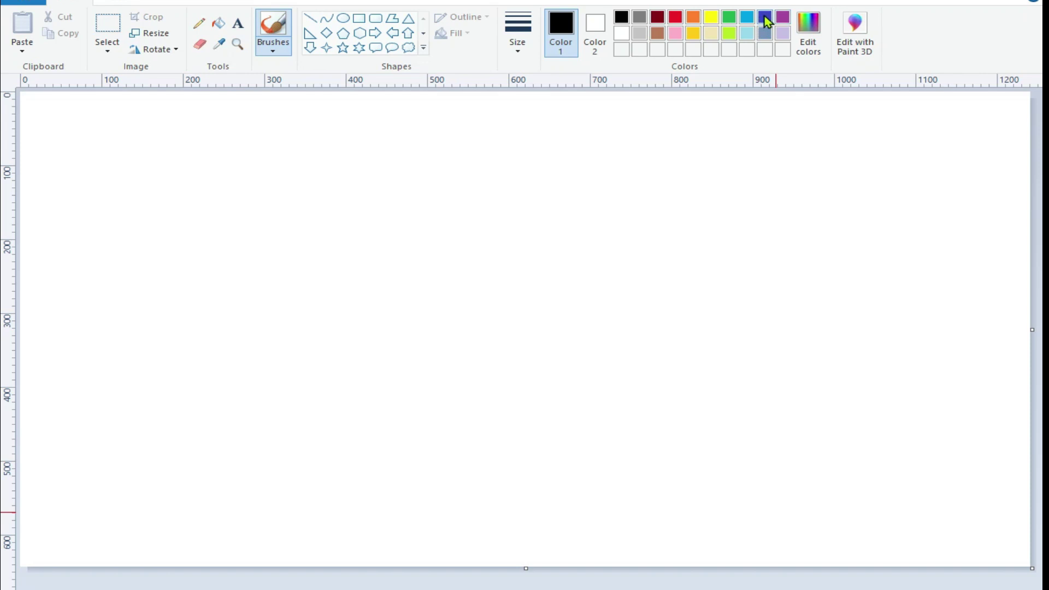
Add deep navy and navy custom shades to the colour palette.
{"action": "left_click", "coordinate": [808, 43]}
{"action": "left_click", "coordinate": [686, 367]}
{"action": "left_click", "coordinate": [375, 440]}
{"action": "left_click", "coordinate": [810, 31]}
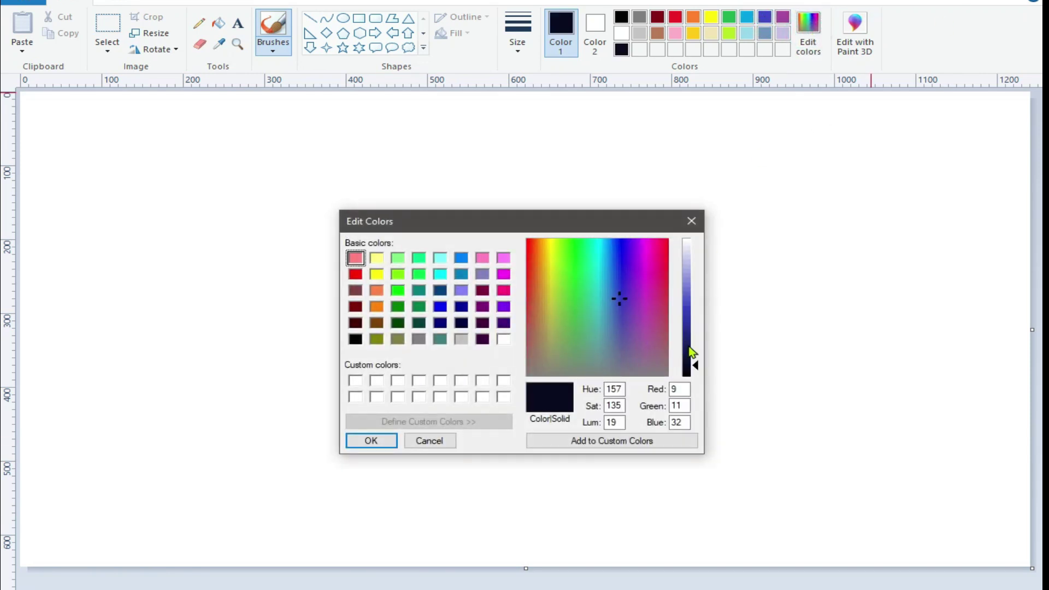
{"action": "left_click", "coordinate": [690, 346]}
{"action": "left_click", "coordinate": [375, 440]}
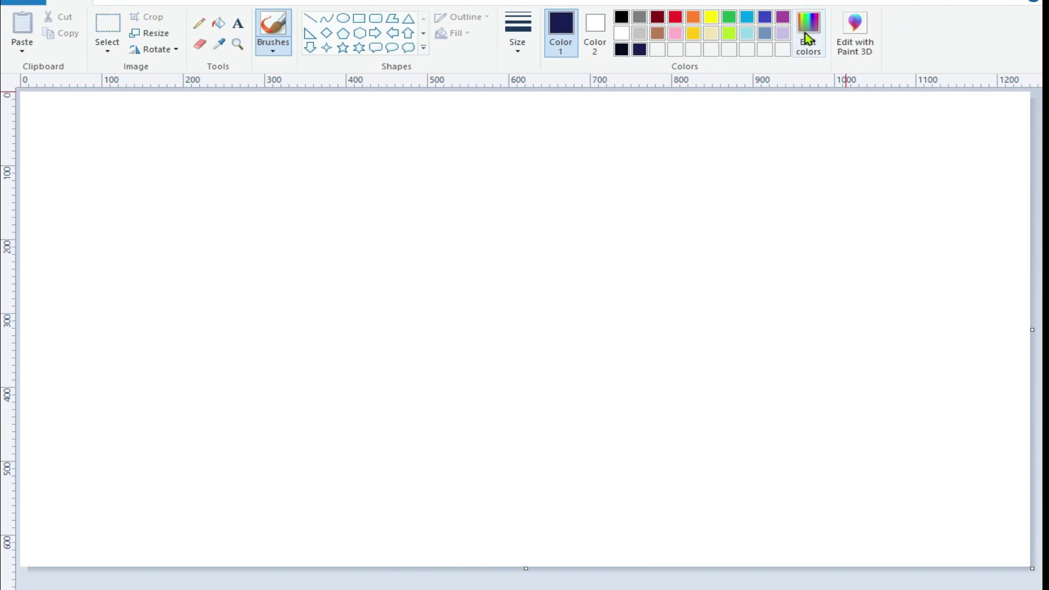
{"action": "left_click", "coordinate": [808, 33]}
Add medium blue and brighter blue custom shades to the palette.
{"action": "left_click", "coordinate": [685, 329]}
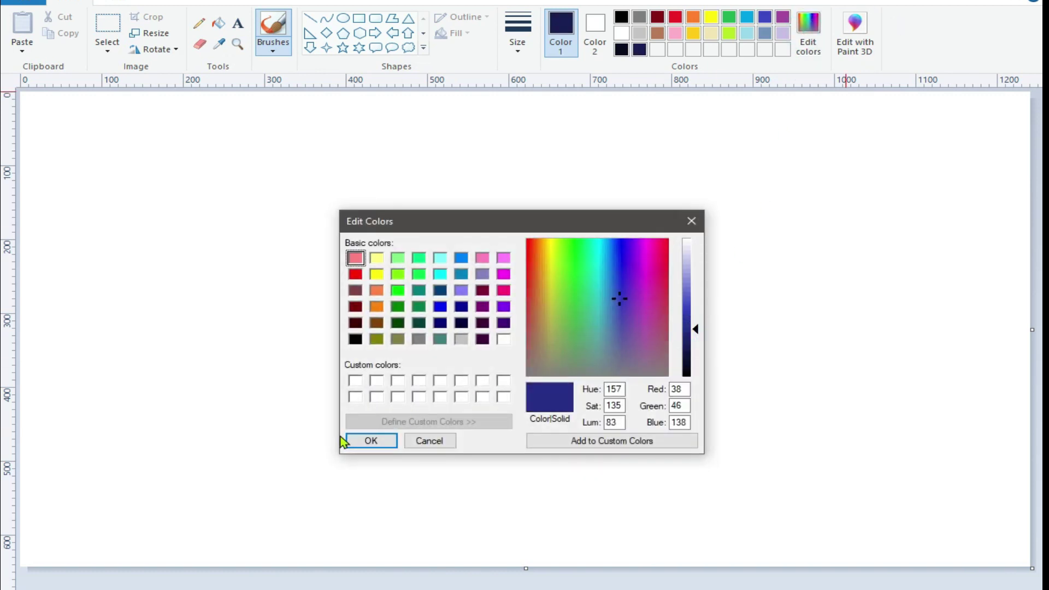
{"action": "left_click", "coordinate": [363, 439]}
{"action": "left_click", "coordinate": [808, 33]}
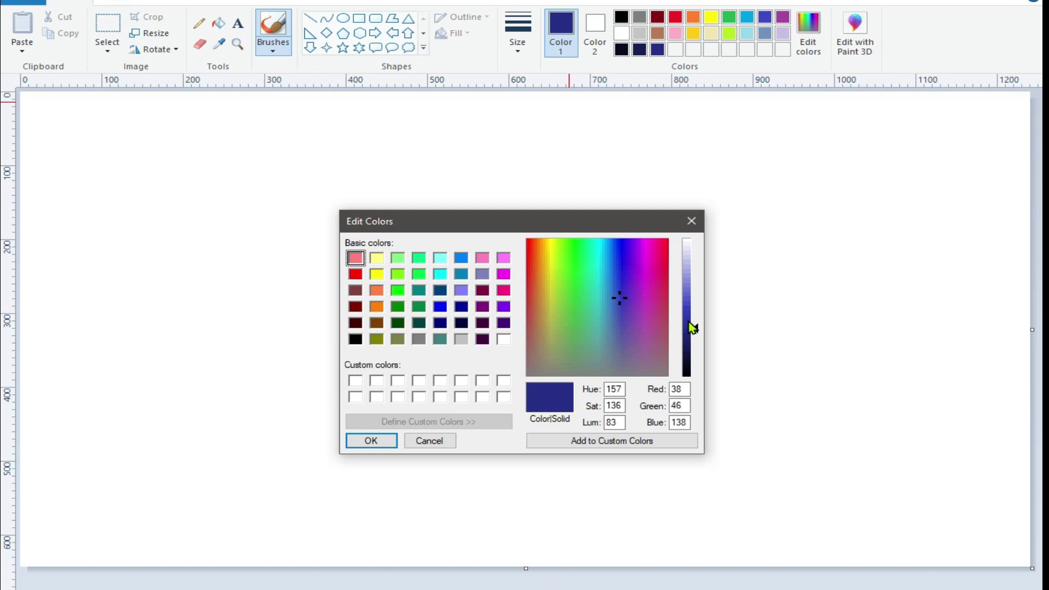
{"action": "left_click", "coordinate": [379, 440]}
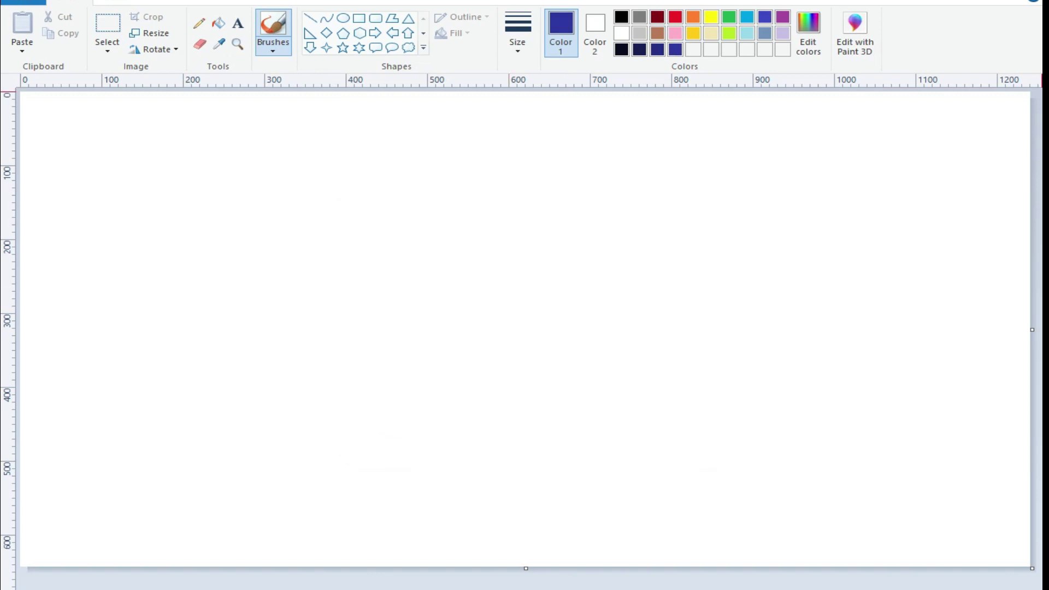
{"action": "left_click", "coordinate": [309, 19]}
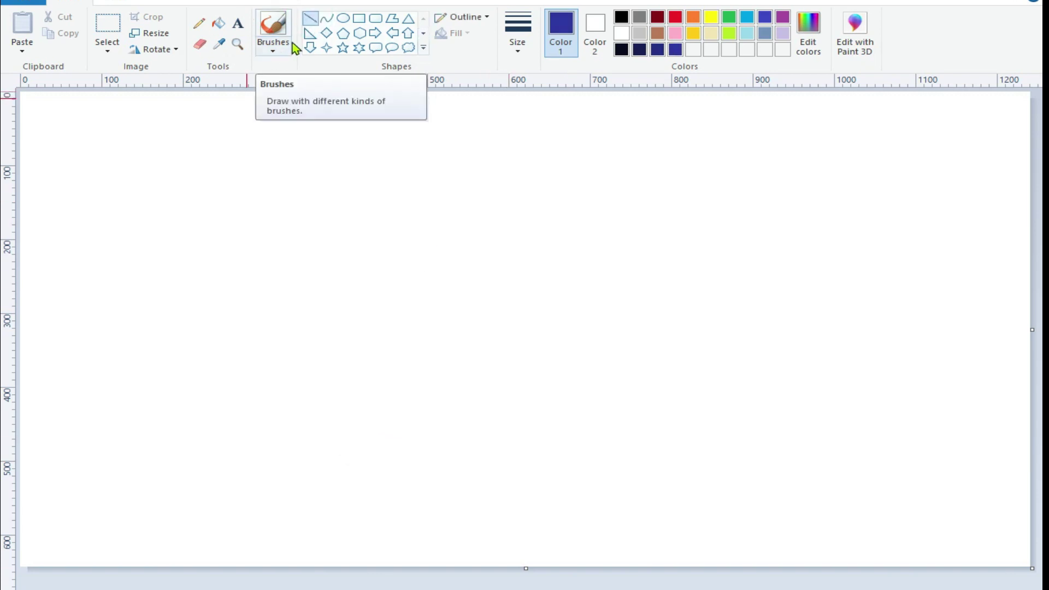
Draw a darkest-navy V from the top corners and fill the area above it.
{"action": "left_click_drag", "start_coordinate": [22, 92], "coordinate": [497, 242]}
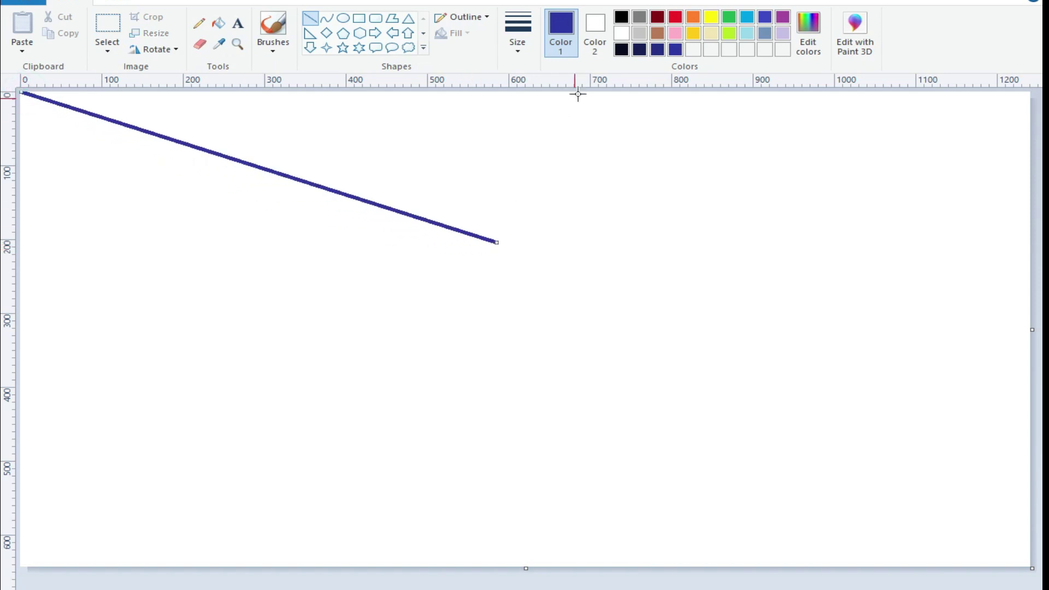
{"action": "left_click", "coordinate": [621, 49]}
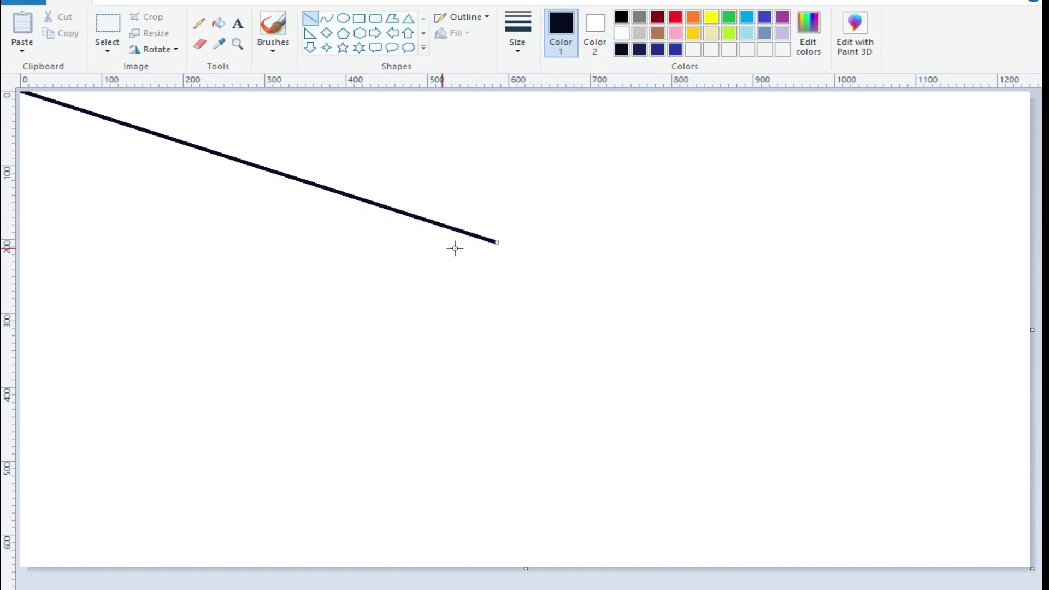
{"action": "left_click_drag", "start_coordinate": [496, 242], "coordinate": [513, 222]}
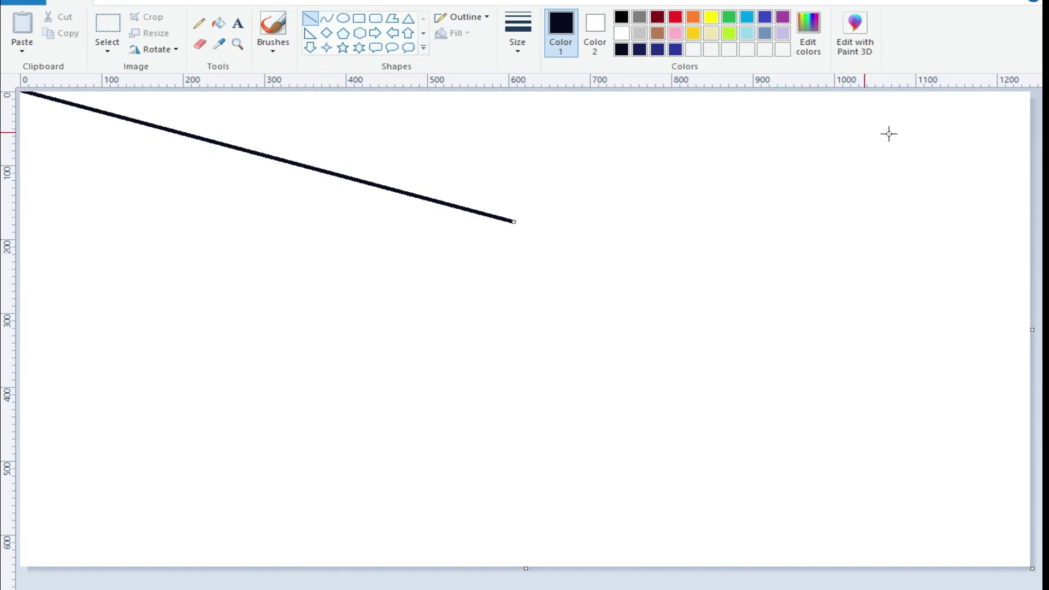
{"action": "left_click_drag", "start_coordinate": [1023, 93], "coordinate": [511, 222]}
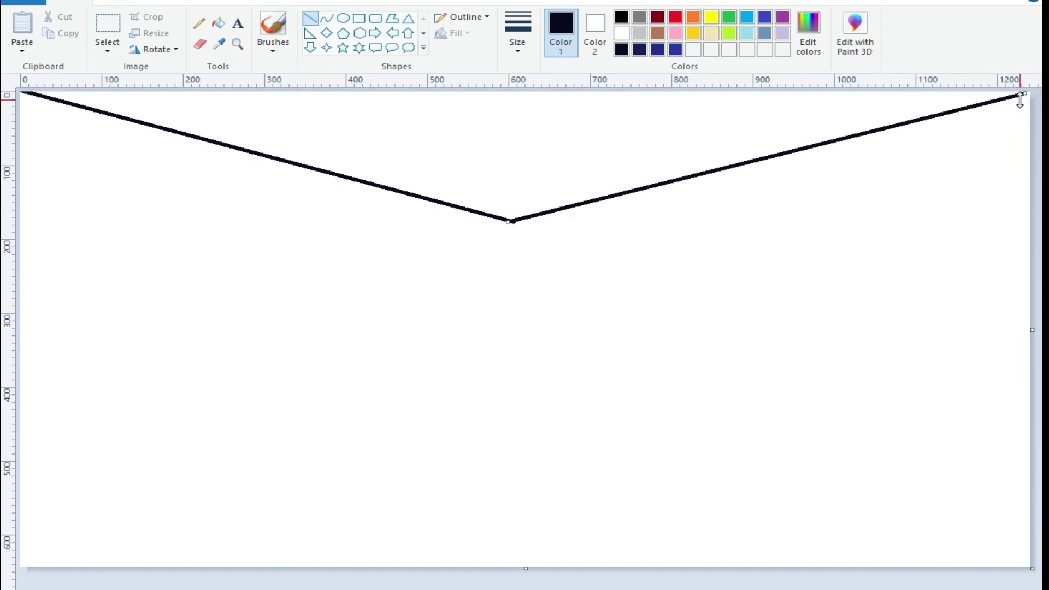
{"action": "left_click", "coordinate": [218, 23]}
{"action": "left_click", "coordinate": [400, 137]}
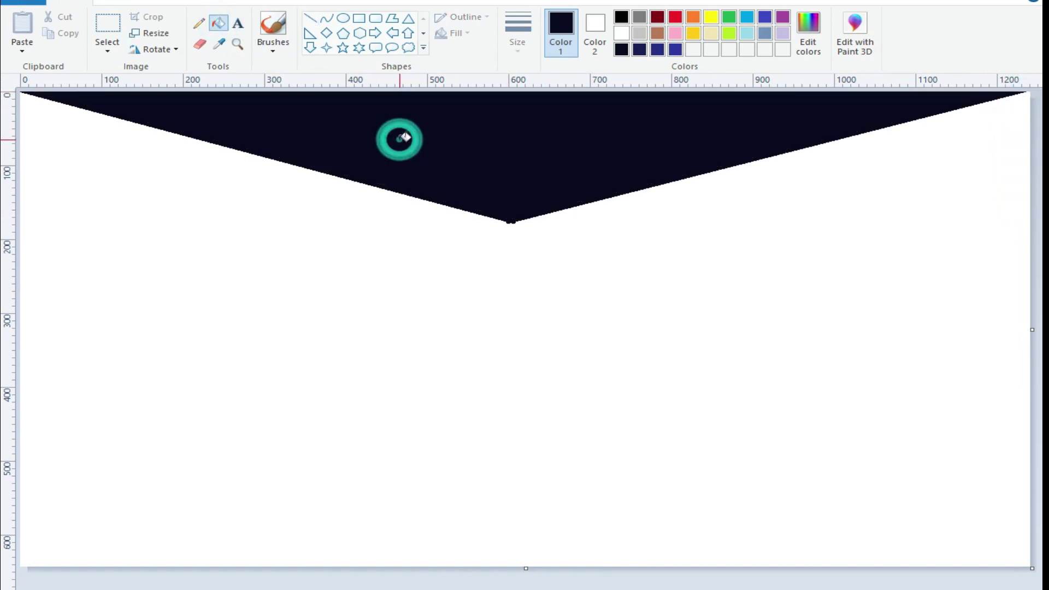
Draw a second, lower navy V-line from the canvas edges to the centre.
{"action": "left_click", "coordinate": [640, 49]}
{"action": "left_click", "coordinate": [309, 18]}
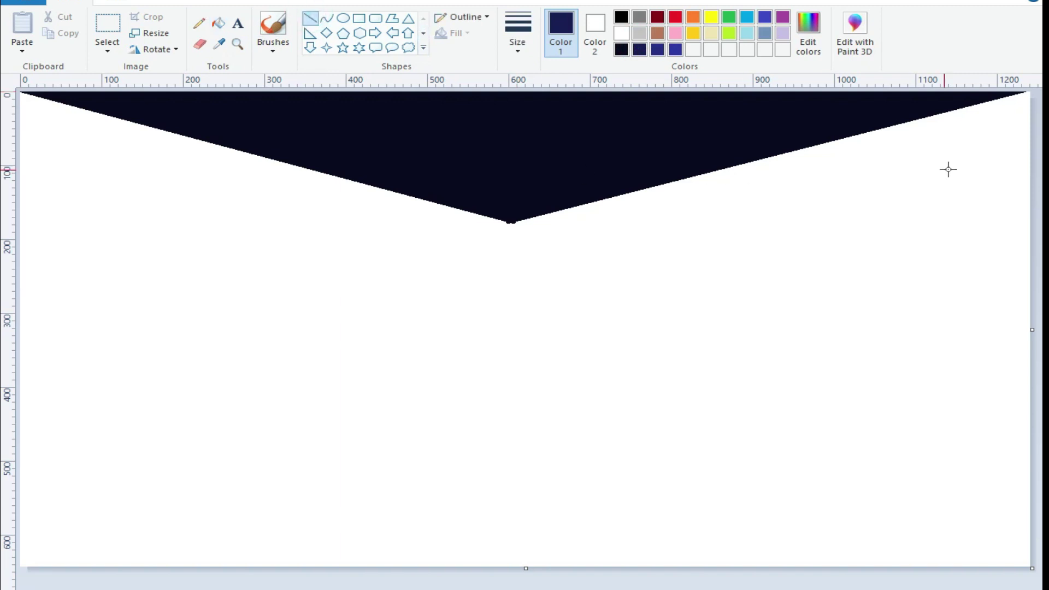
{"action": "left_click_drag", "start_coordinate": [1029, 146], "coordinate": [513, 285]}
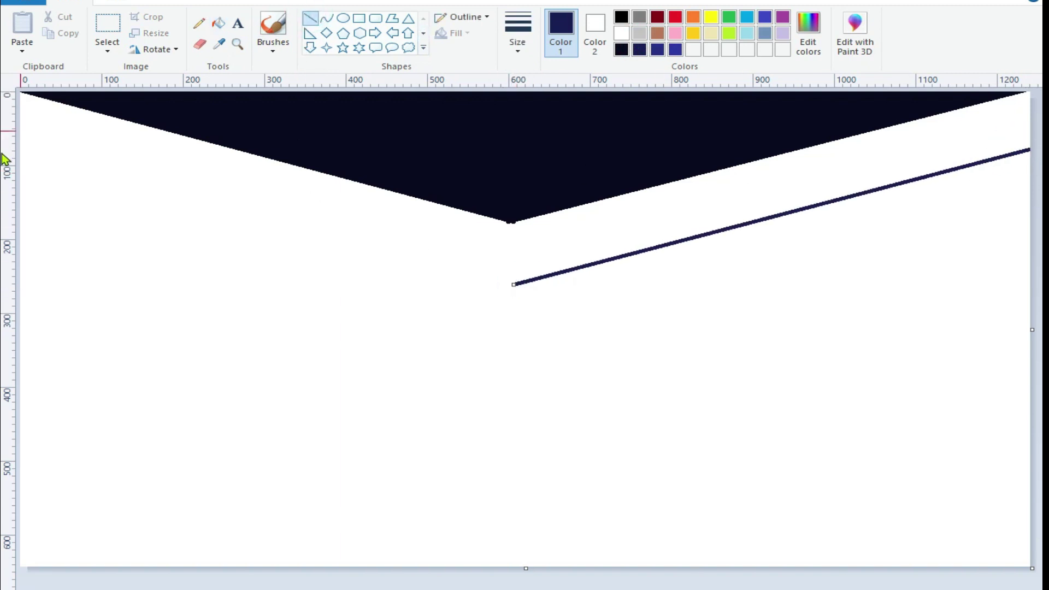
{"action": "left_click_drag", "start_coordinate": [21, 152], "coordinate": [513, 284]}
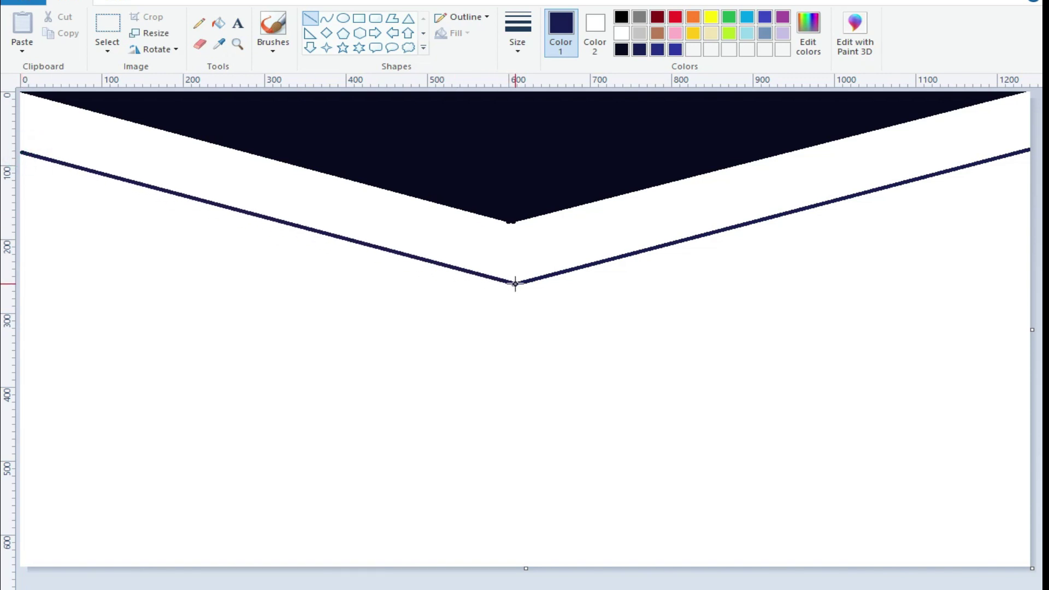
{"action": "left_click_drag", "start_coordinate": [22, 152], "coordinate": [4, 137]}
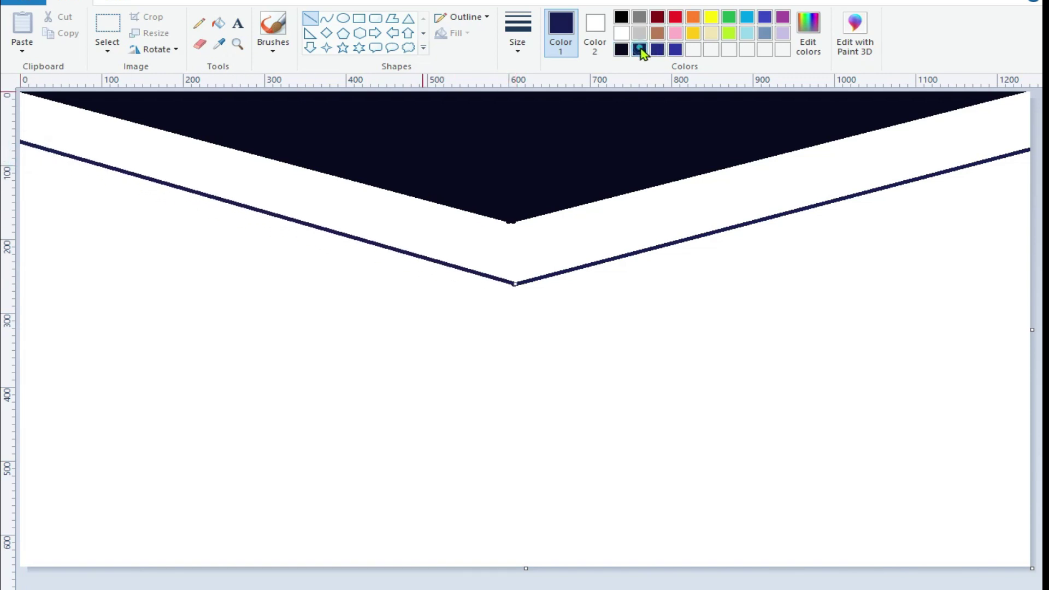
Fill the band under the dark wedge with navy, then draw and fill a brighter blue V band.
{"action": "left_click", "coordinate": [218, 23]}
{"action": "left_click", "coordinate": [537, 256]}
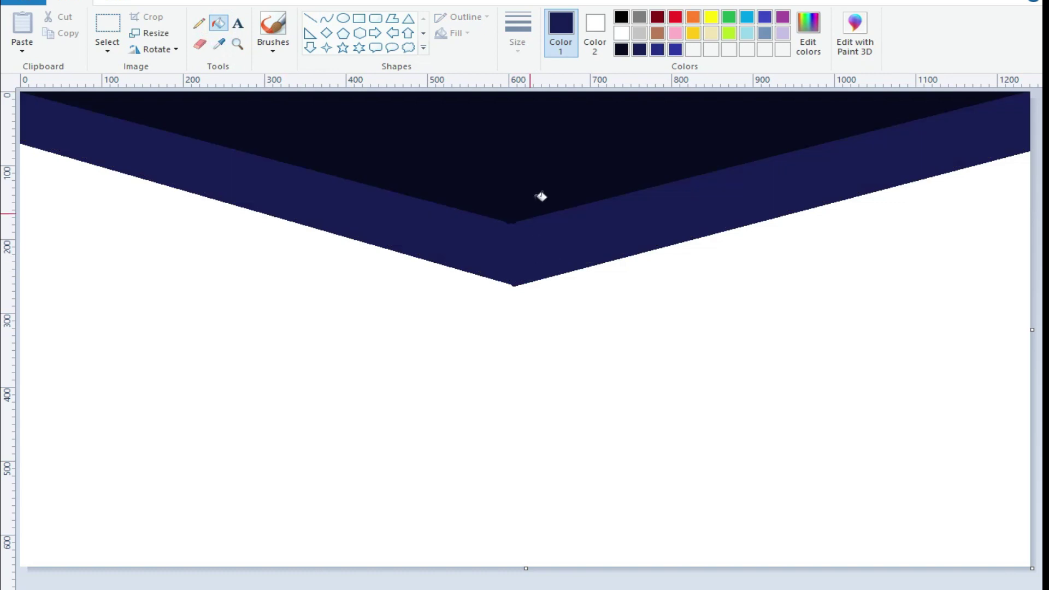
{"action": "left_click", "coordinate": [659, 50]}
{"action": "left_click", "coordinate": [309, 18]}
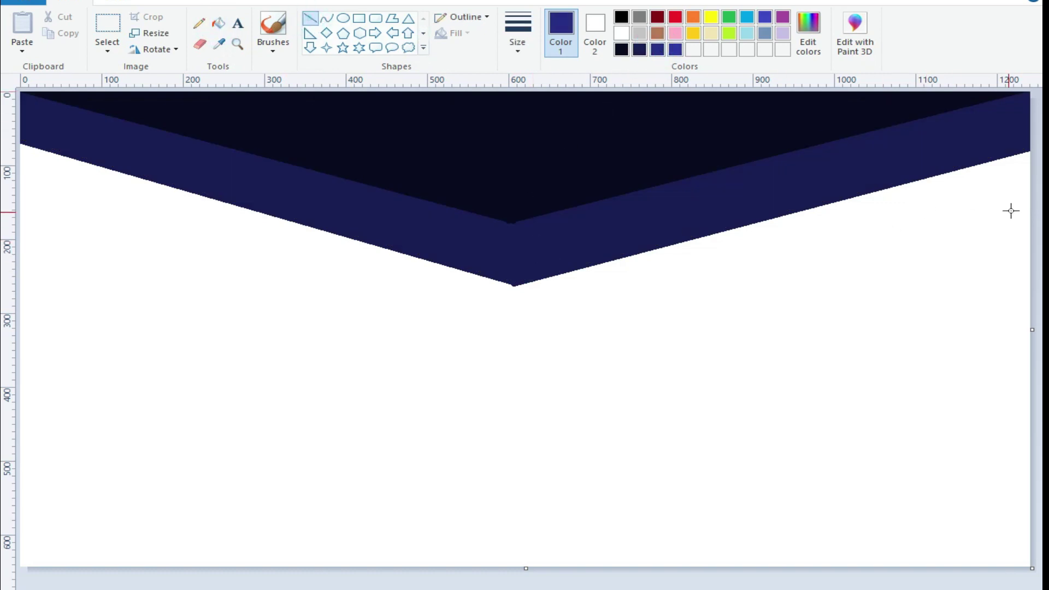
{"action": "left_click_drag", "start_coordinate": [1027, 206], "coordinate": [498, 332]}
{"action": "left_click_drag", "start_coordinate": [1027, 206], "coordinate": [1035, 194]}
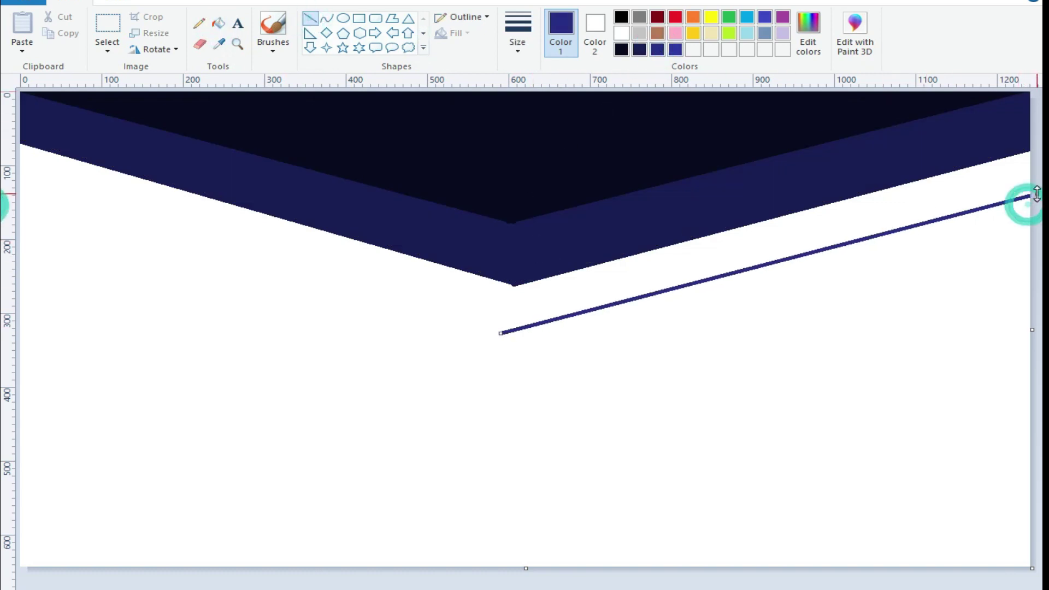
{"action": "left_click_drag", "start_coordinate": [21, 190], "coordinate": [504, 333]}
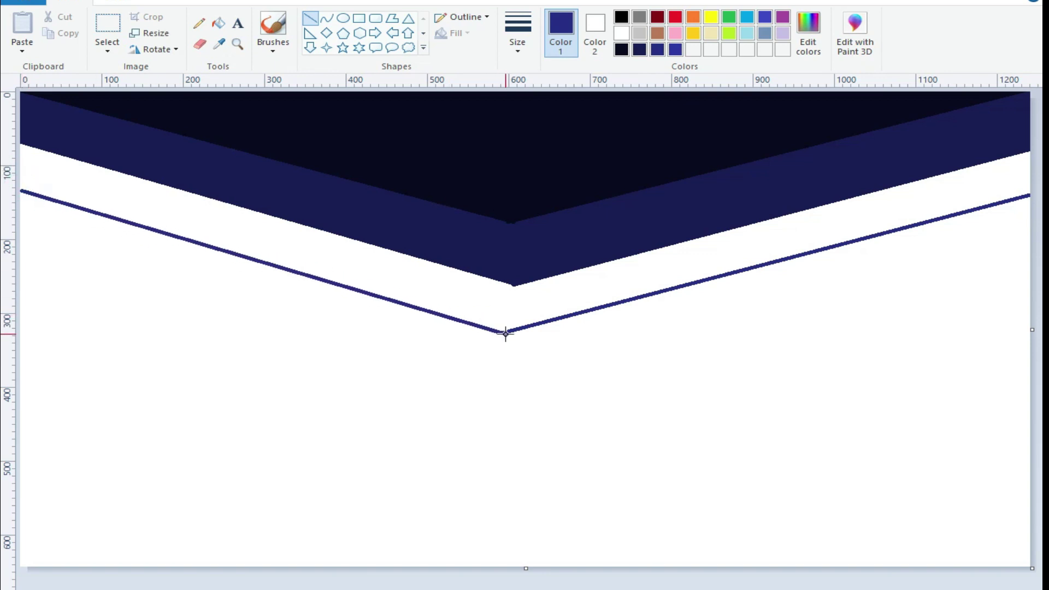
{"action": "left_click", "coordinate": [218, 23]}
{"action": "left_click", "coordinate": [334, 268]}
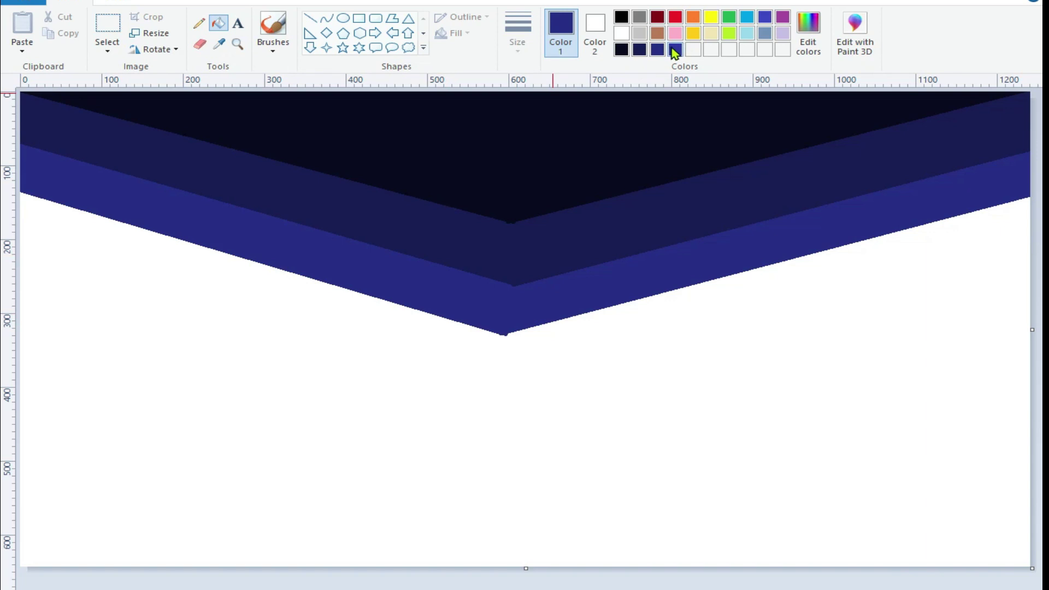
Draw a lower V-line from both edges and fill the lowest band with blue.
{"action": "left_click", "coordinate": [310, 18]}
{"action": "left_click_drag", "start_coordinate": [1026, 284], "coordinate": [516, 419]}
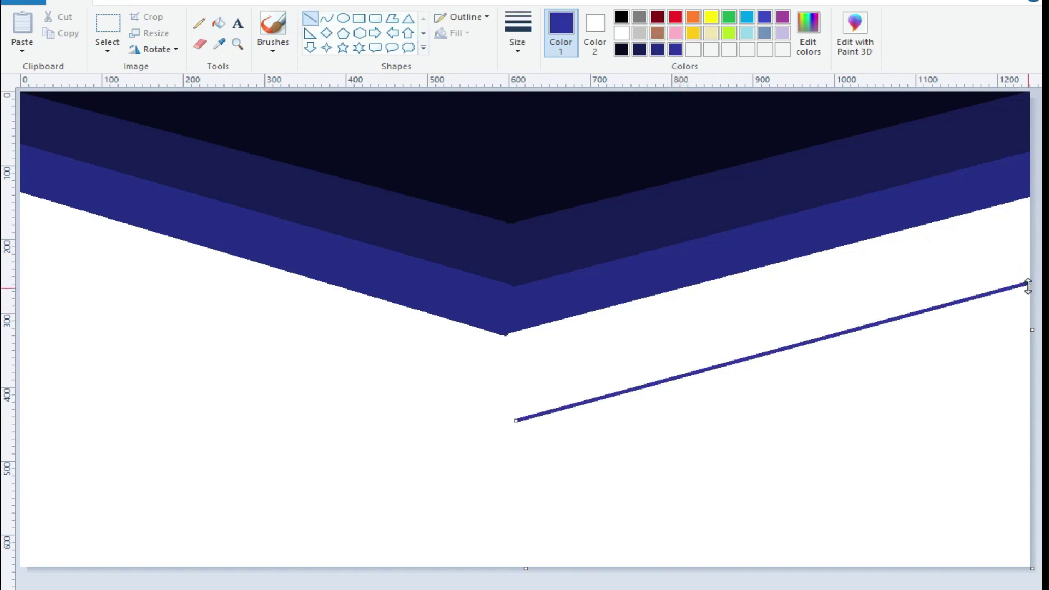
{"action": "left_click_drag", "start_coordinate": [1026, 285], "coordinate": [1039, 265]}
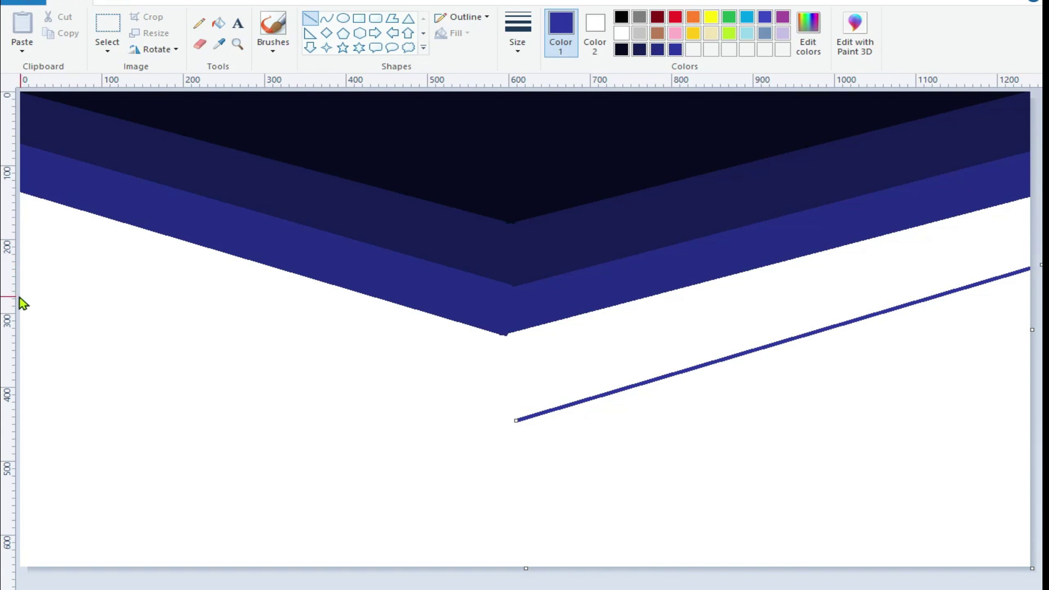
{"action": "left_click_drag", "start_coordinate": [22, 298], "coordinate": [516, 420]}
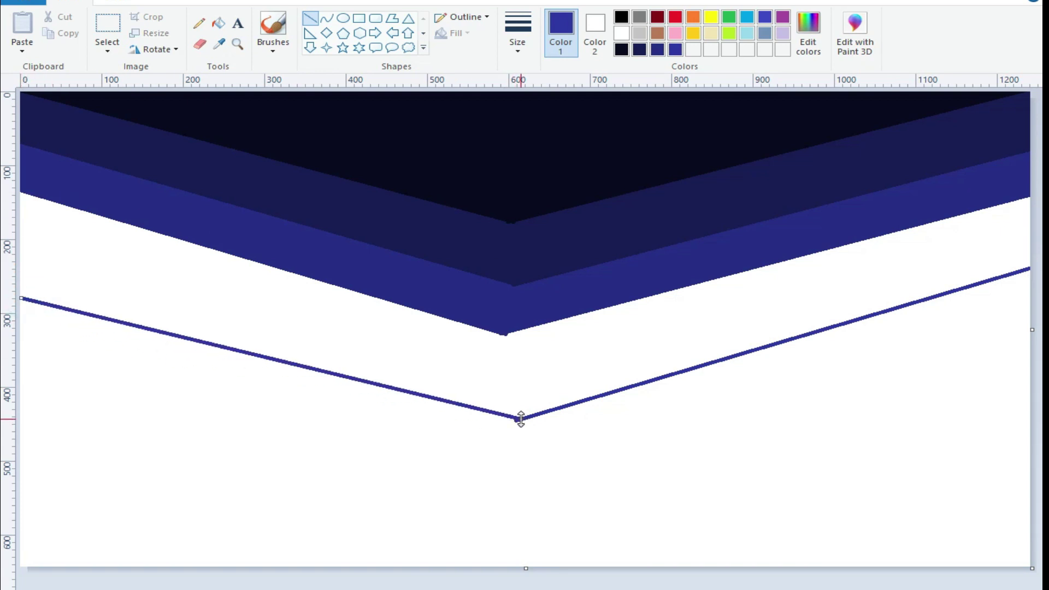
{"action": "left_click_drag", "start_coordinate": [21, 299], "coordinate": [21, 285]}
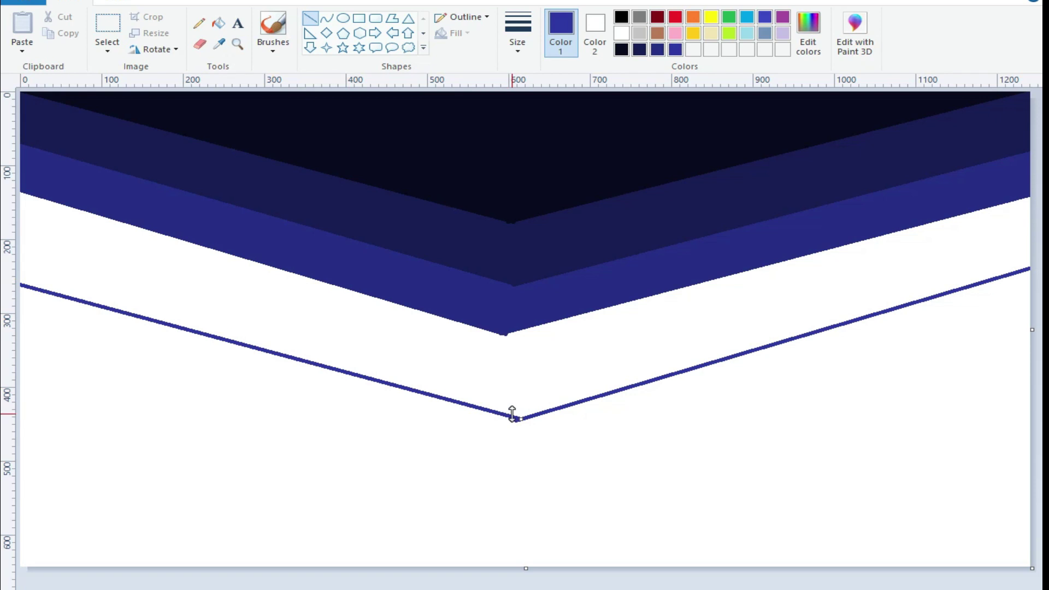
{"action": "left_click", "coordinate": [219, 23]}
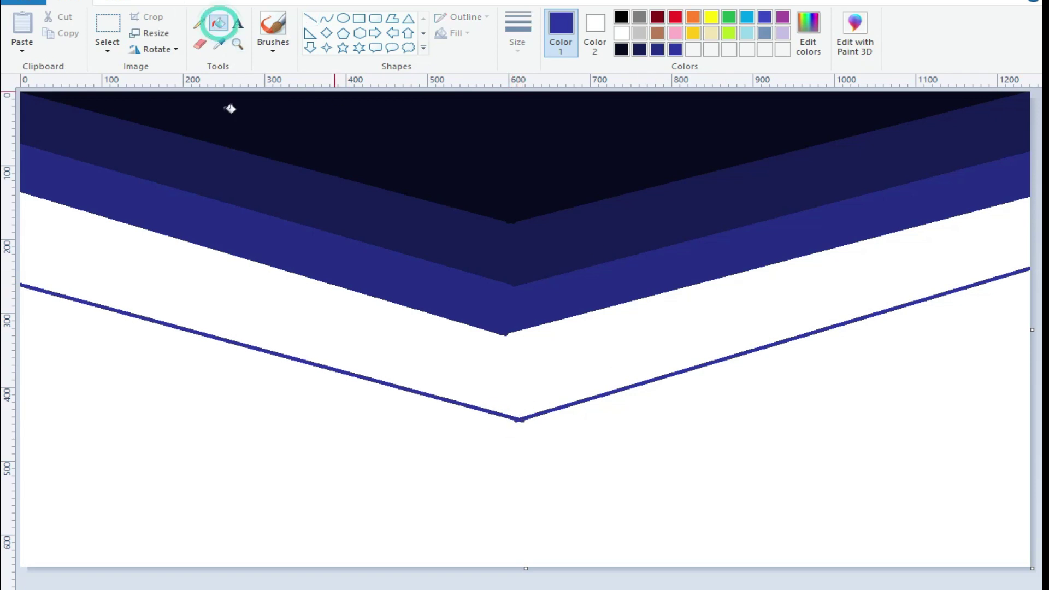
{"action": "left_click", "coordinate": [305, 299]}
Resize the image to 1 pixel wide in pixels, with aspect ratio unlocked.
{"action": "left_click", "coordinate": [134, 33]}
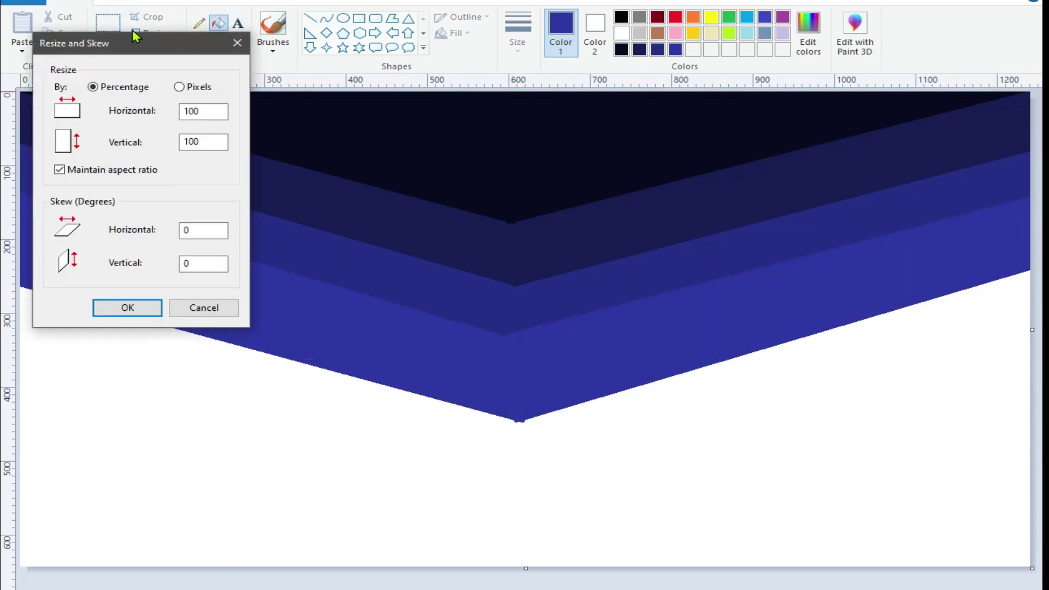
{"action": "left_click", "coordinate": [59, 169]}
{"action": "left_click", "coordinate": [179, 86]}
{"action": "left_click_drag", "start_coordinate": [188, 111], "coordinate": [214, 113]}
{"action": "right_click", "coordinate": [214, 112]}
{"action": "left_click", "coordinate": [202, 144]}
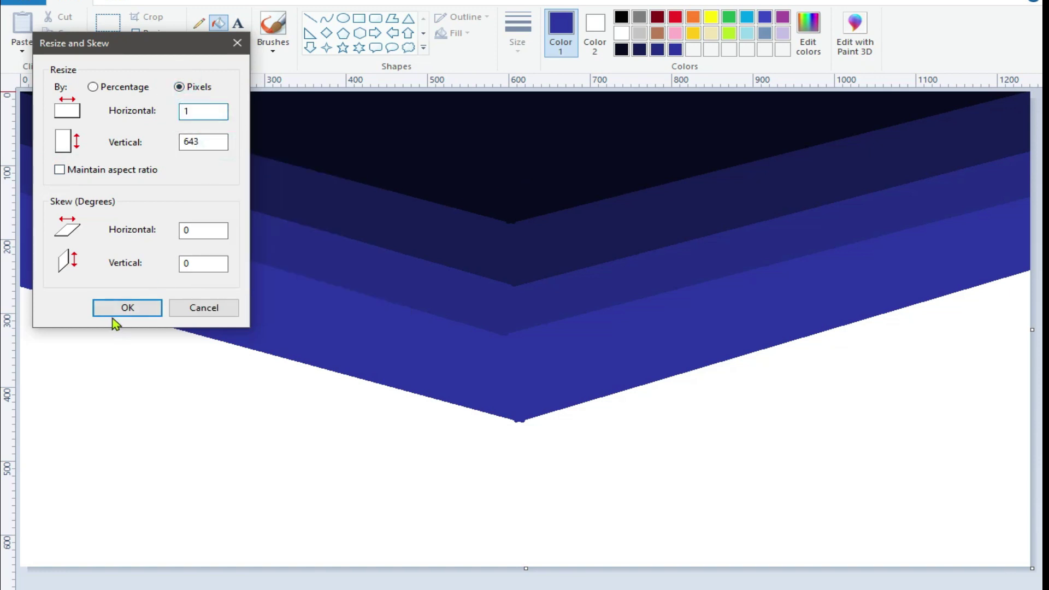
{"action": "left_click", "coordinate": [124, 306]}
Resize the image back to 1241 pixels wide, stretching the bands into a gradient.
{"action": "left_click", "coordinate": [139, 32]}
{"action": "left_click", "coordinate": [59, 170]}
{"action": "right_click", "coordinate": [197, 109]}
{"action": "left_click", "coordinate": [235, 176]}
{"action": "left_click", "coordinate": [127, 308]}
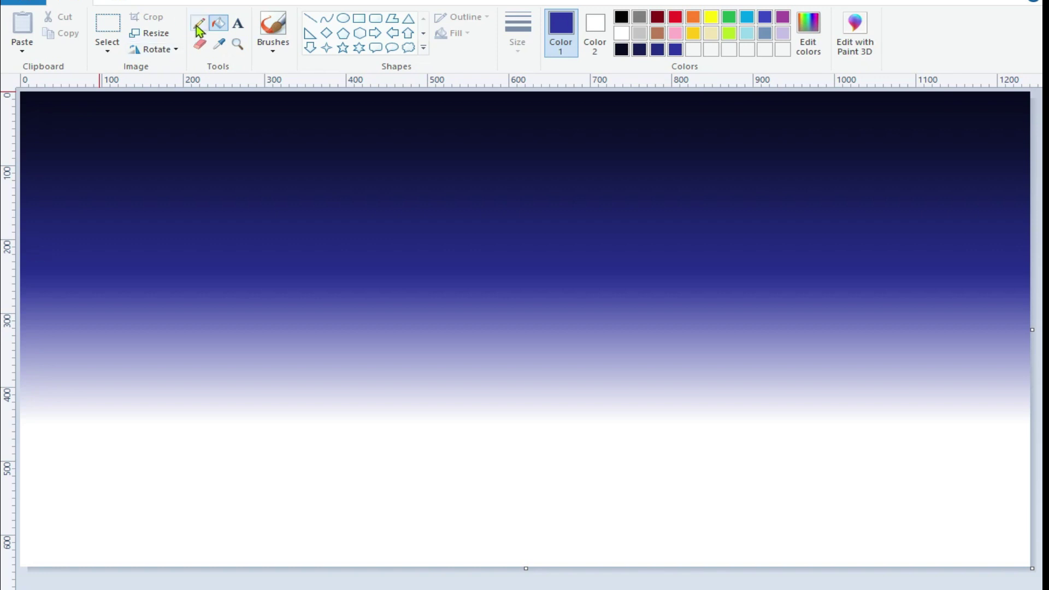
Select the whole image and squash the gradient into the upper canvas.
{"action": "left_click", "coordinate": [103, 48]}
{"action": "left_click", "coordinate": [122, 134]}
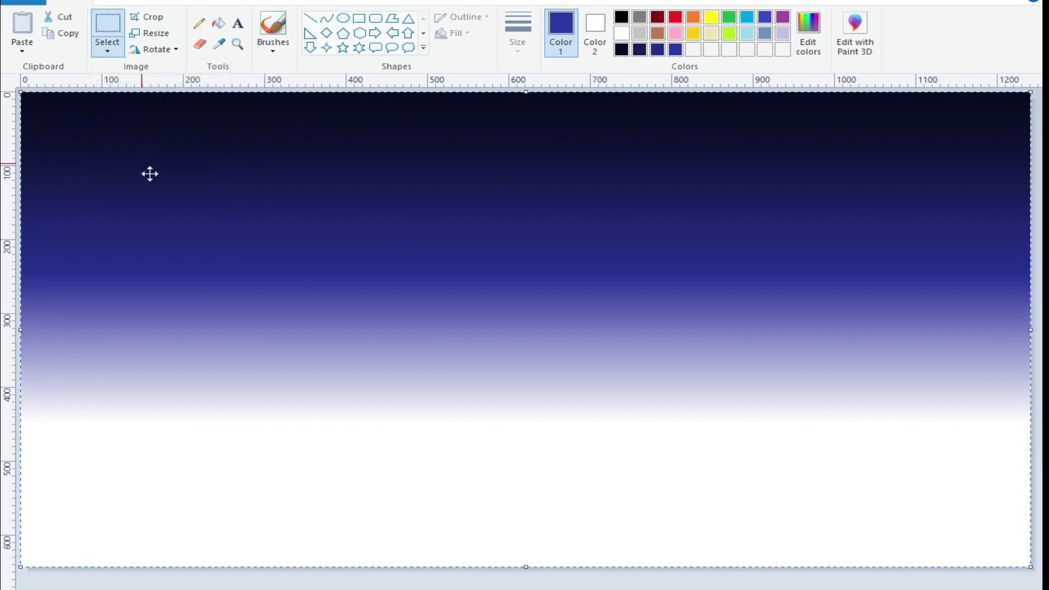
{"action": "left_click_drag", "start_coordinate": [525, 567], "coordinate": [537, 473]}
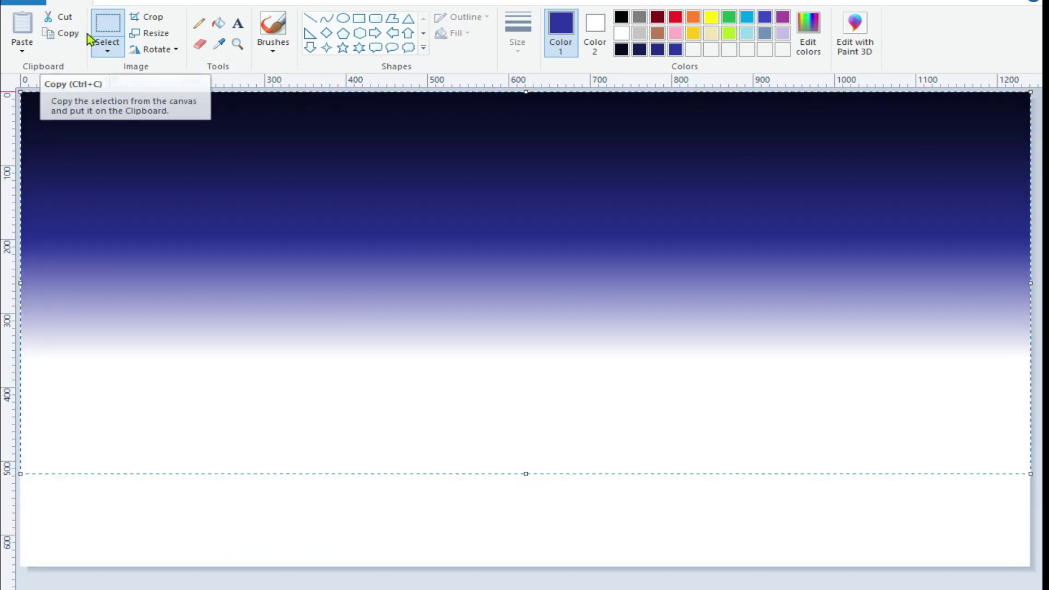
{"action": "left_click", "coordinate": [106, 51]}
{"action": "left_click", "coordinate": [134, 86]}
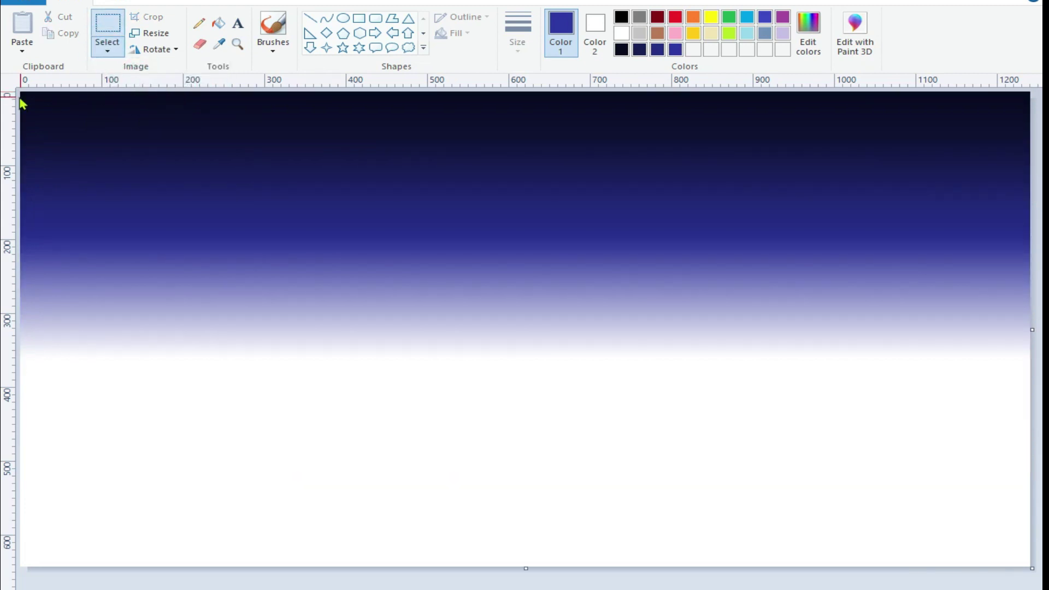
Copy the sky gradient and paste it into the lower canvas, stretching it to close the gap.
{"action": "left_click_drag", "start_coordinate": [23, 140], "coordinate": [1026, 312]}
{"action": "right_click", "coordinate": [168, 226]}
{"action": "left_click", "coordinate": [213, 253]}
{"action": "left_click", "coordinate": [349, 122]}
{"action": "right_click", "coordinate": [260, 176]}
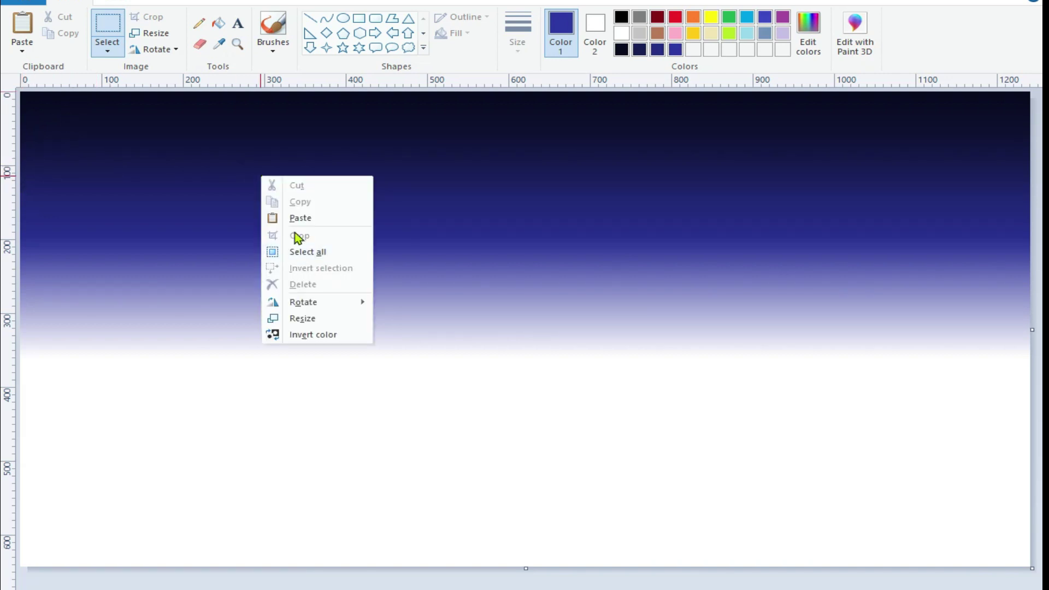
{"action": "left_click", "coordinate": [298, 219]}
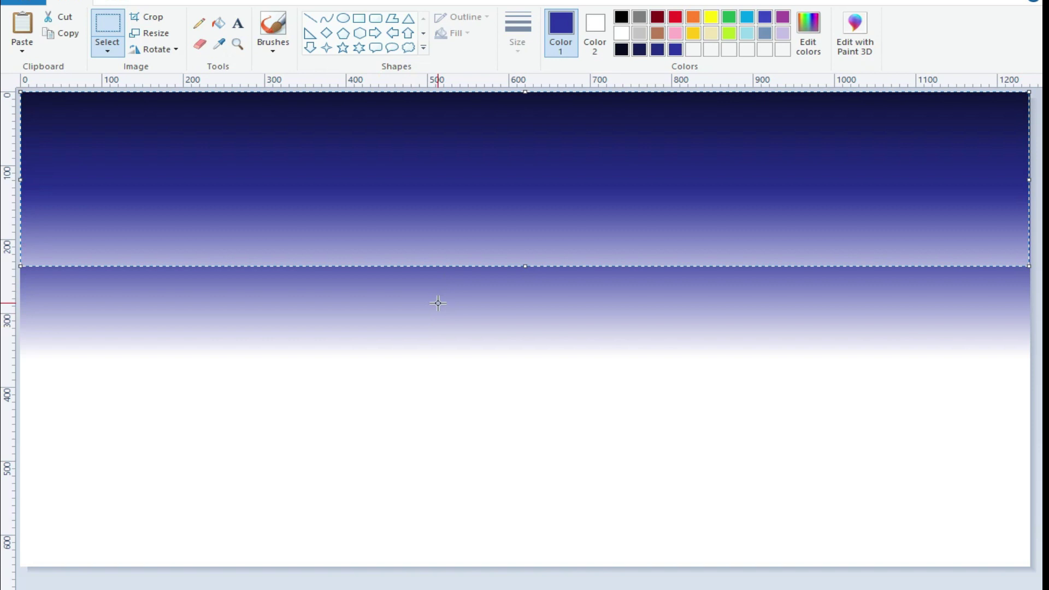
{"action": "left_click_drag", "start_coordinate": [482, 188], "coordinate": [481, 497]}
{"action": "left_click_drag", "start_coordinate": [527, 397], "coordinate": [527, 395]}
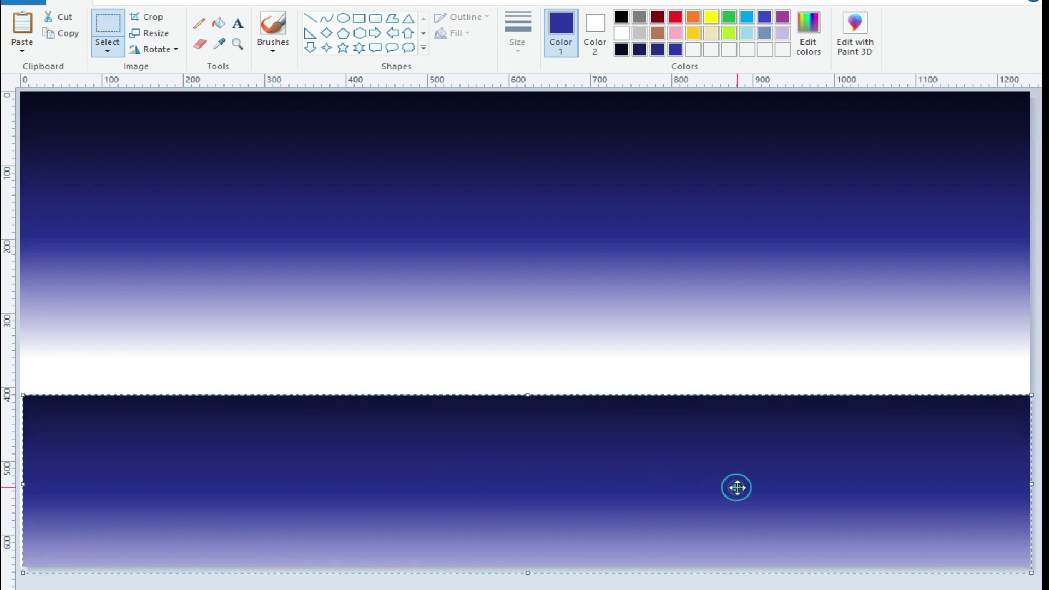
Sample the dark navy from the canvas and choose free-form selection.
{"action": "left_click", "coordinate": [221, 44]}
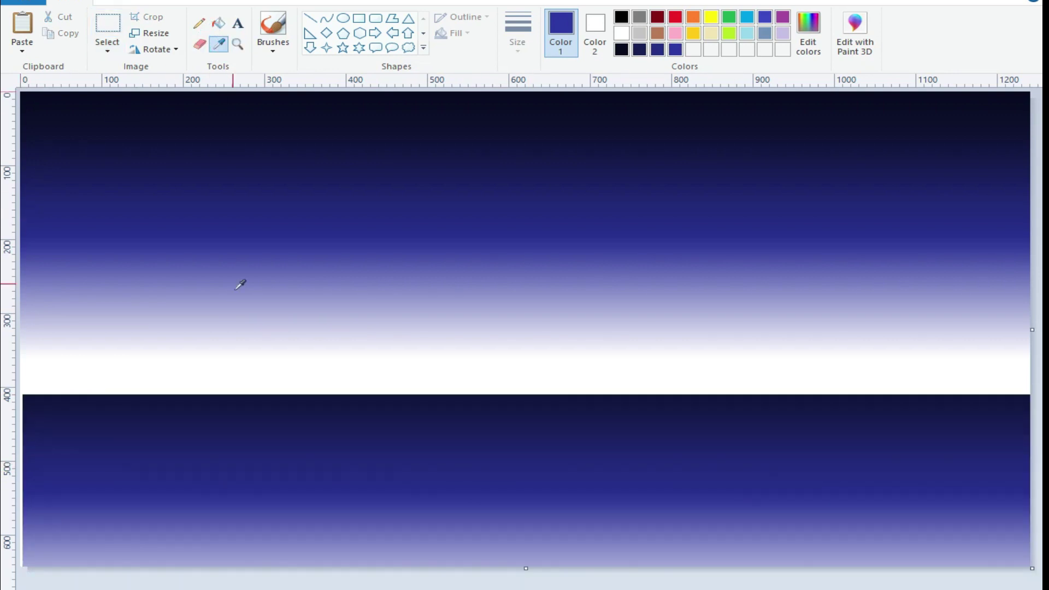
{"action": "left_click", "coordinate": [277, 394]}
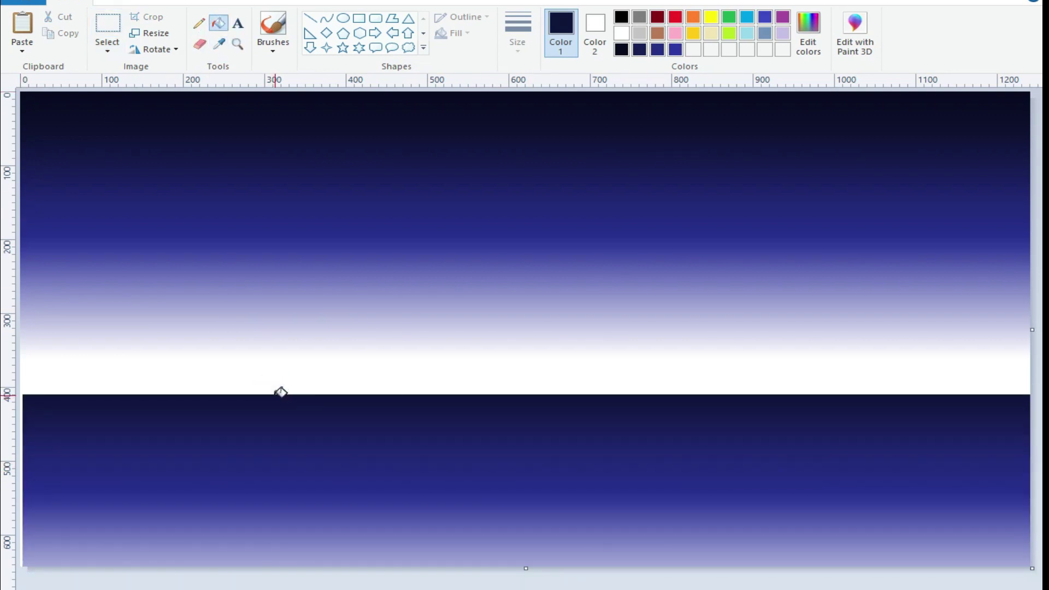
{"action": "left_click", "coordinate": [219, 44]}
{"action": "left_click", "coordinate": [255, 396]}
{"action": "left_click", "coordinate": [107, 50]}
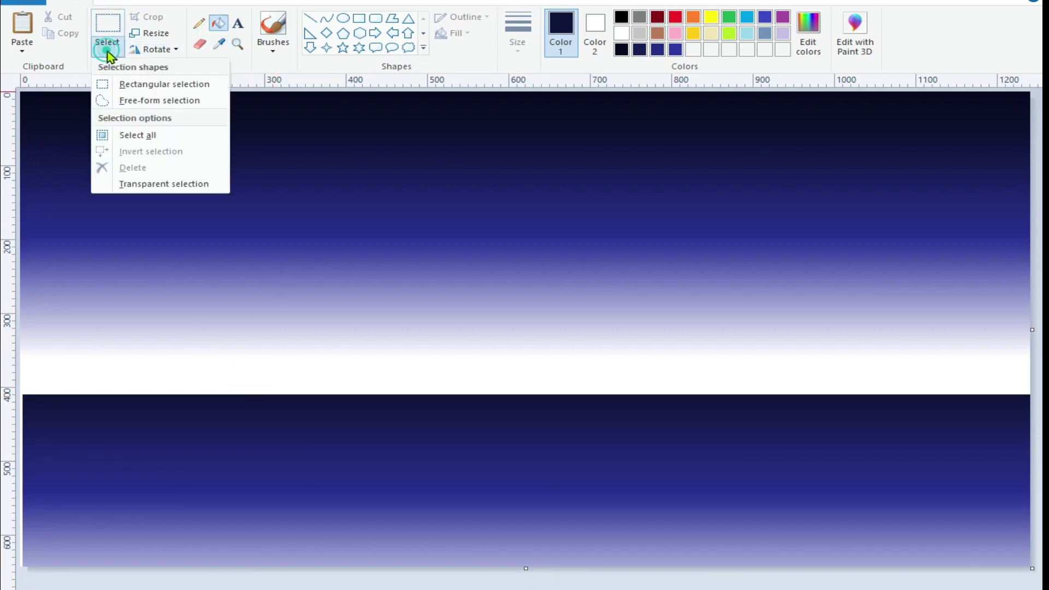
{"action": "left_click", "coordinate": [136, 100]}
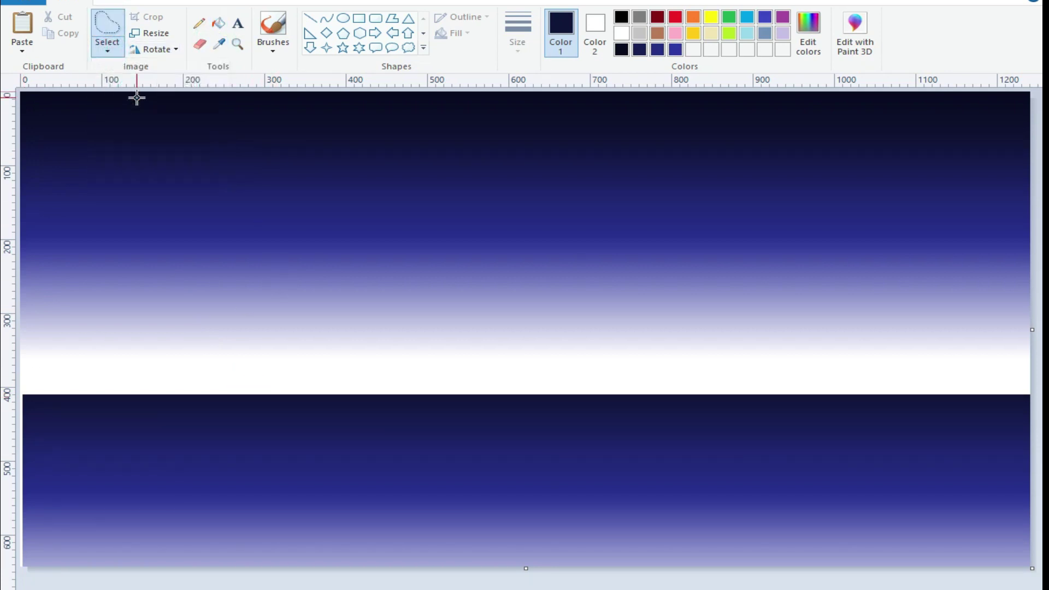
{"action": "left_click", "coordinate": [23, 394]}
Draw a solid white ellipse as the moon and adjust its size and position in the sky.
{"action": "left_click", "coordinate": [343, 18]}
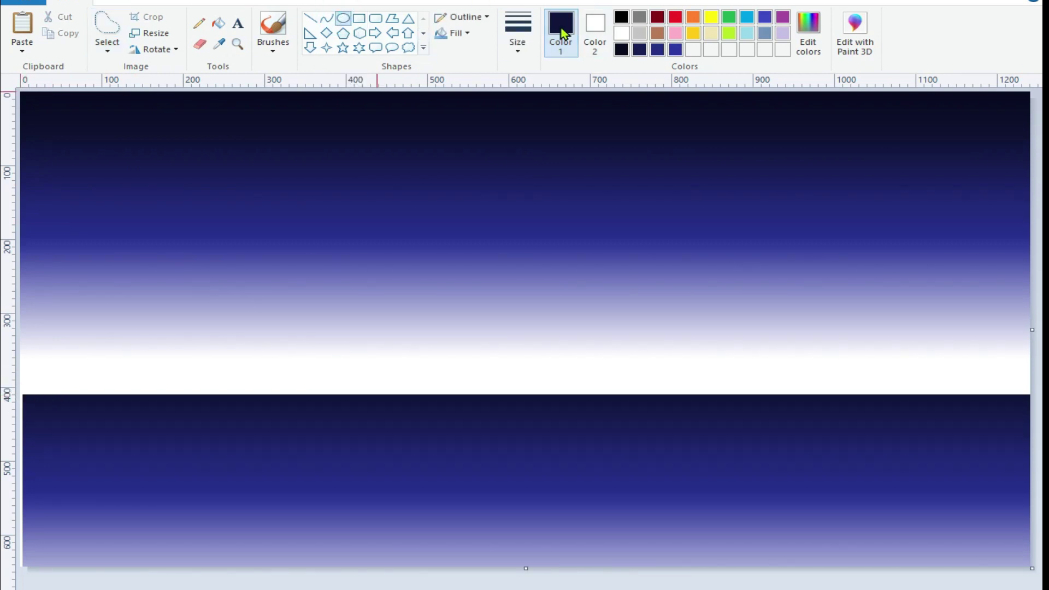
{"action": "left_click", "coordinate": [621, 32]}
{"action": "left_click", "coordinate": [469, 32]}
{"action": "left_click", "coordinate": [476, 65]}
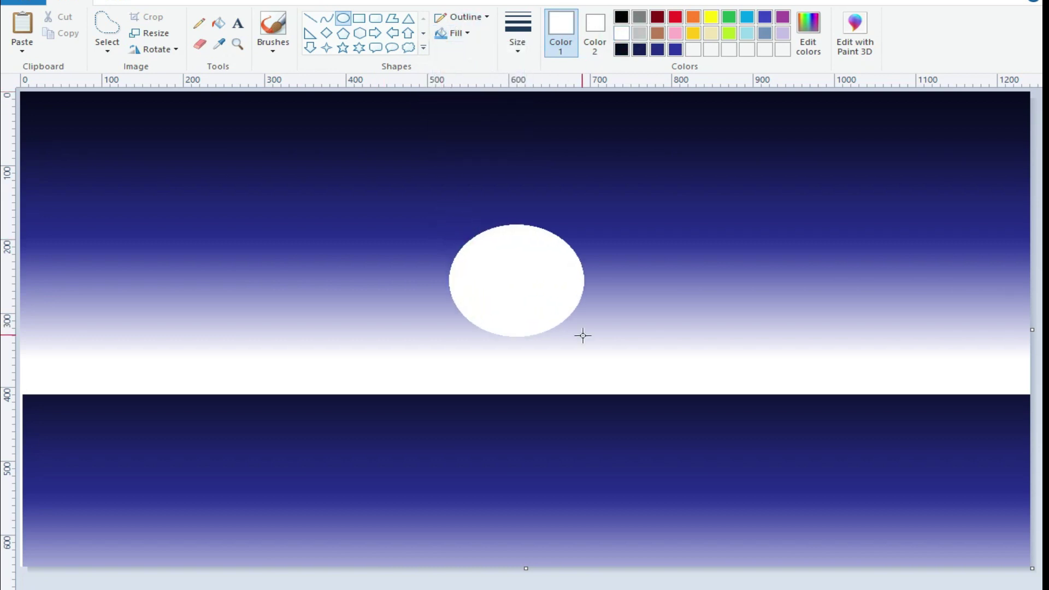
{"action": "left_click_drag", "start_coordinate": [450, 226], "coordinate": [597, 368]}
{"action": "left_click_drag", "start_coordinate": [519, 311], "coordinate": [486, 280]}
{"action": "left_click_drag", "start_coordinate": [561, 336], "coordinate": [585, 353]}
{"action": "left_click_drag", "start_coordinate": [531, 321], "coordinate": [539, 316]}
{"action": "left_click_drag", "start_coordinate": [420, 348], "coordinate": [416, 348]}
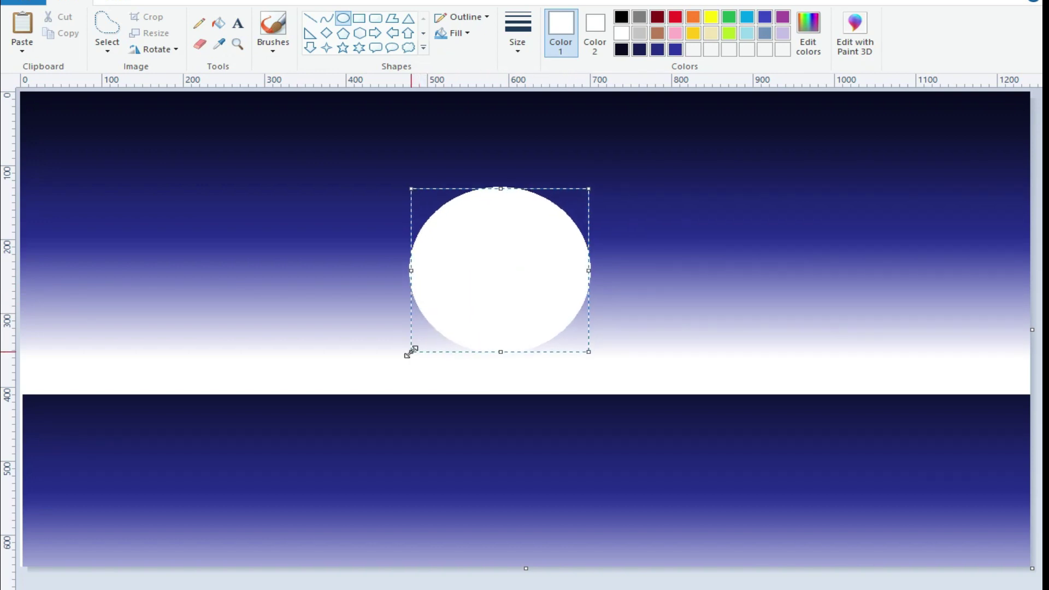
{"action": "left_click", "coordinate": [698, 319]}
{"action": "left_click", "coordinate": [107, 50]}
{"action": "left_click", "coordinate": [139, 99]}
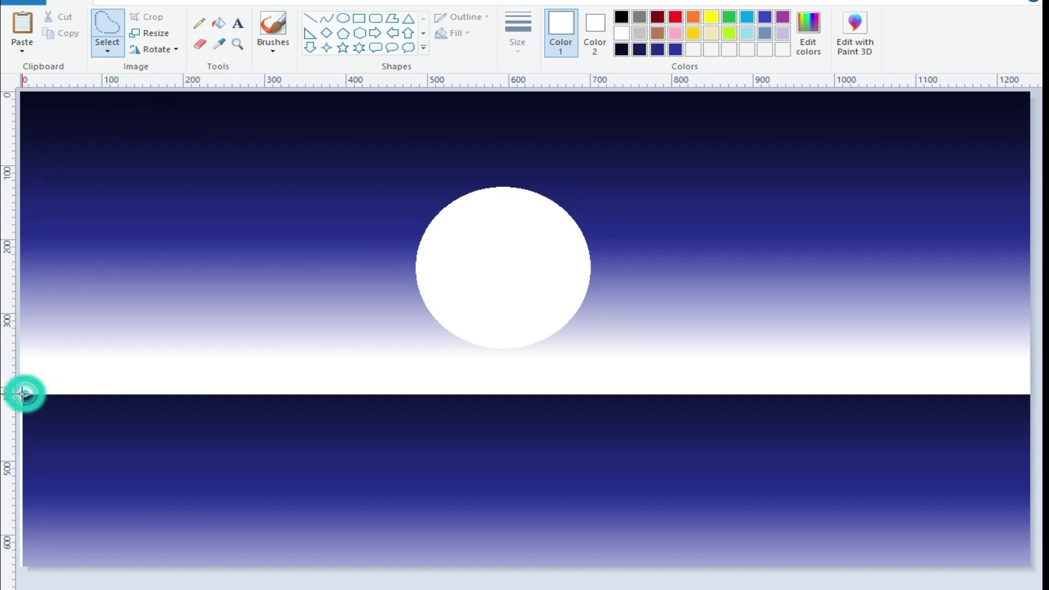
{"action": "left_click_drag", "start_coordinate": [22, 393], "coordinate": [20, 395]}
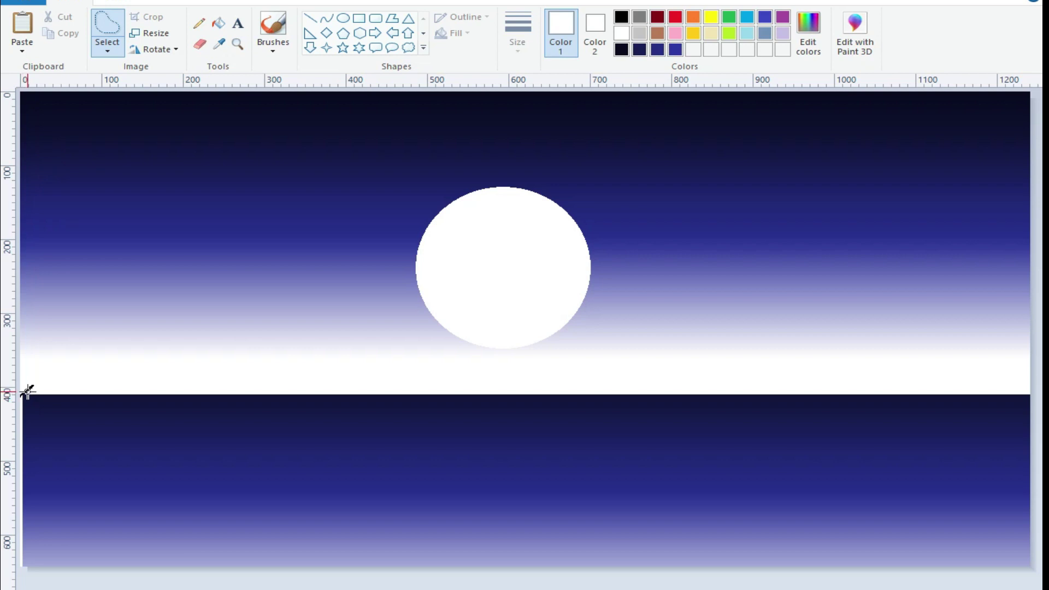
{"action": "mouse_move", "coordinate": [76, 346]}
{"action": "left_mouse_down"}
{"action": "mouse_move", "coordinate": [158, 260]}
{"action": "mouse_move", "coordinate": [299, 344]}
{"action": "mouse_move", "coordinate": [421, 248]}
{"action": "mouse_move", "coordinate": [520, 309]}
{"action": "left_mouse_up"}
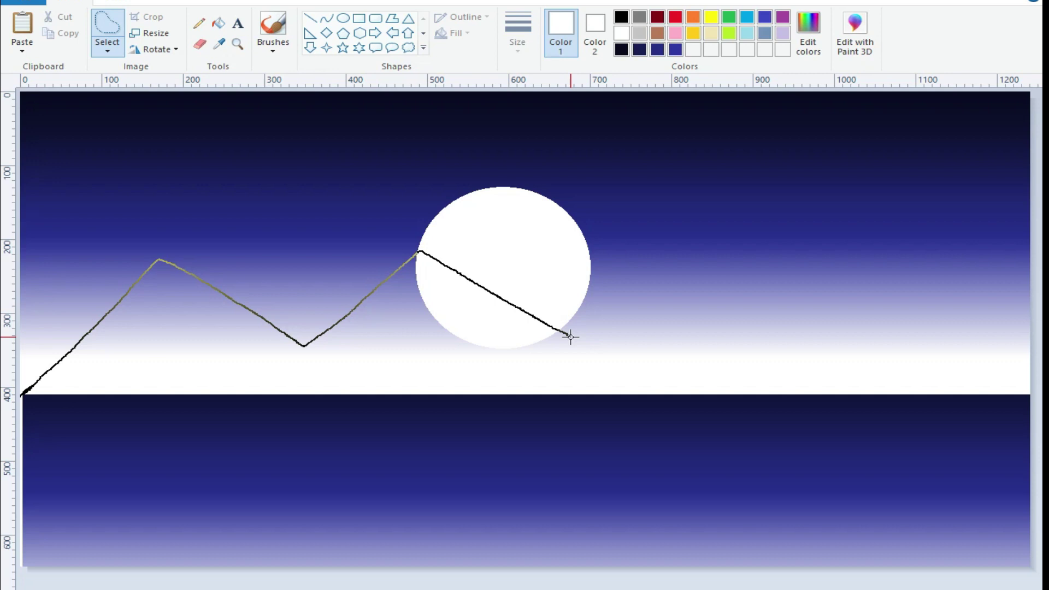
{"action": "mouse_move", "coordinate": [592, 323]}
{"action": "left_mouse_down"}
{"action": "mouse_move", "coordinate": [681, 233]}
{"action": "mouse_move", "coordinate": [716, 236]}
{"action": "mouse_move", "coordinate": [854, 327]}
{"action": "mouse_move", "coordinate": [1031, 217]}
{"action": "left_mouse_up"}
{"action": "left_click_drag", "start_coordinate": [1029, 252], "coordinate": [1030, 394]}
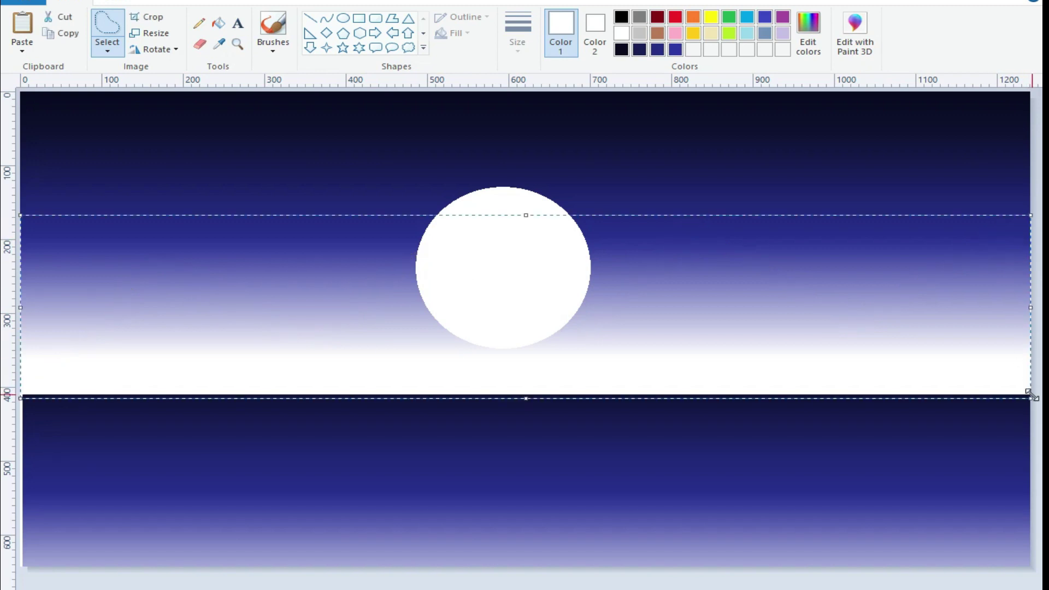
{"action": "key", "text": "Delete"}
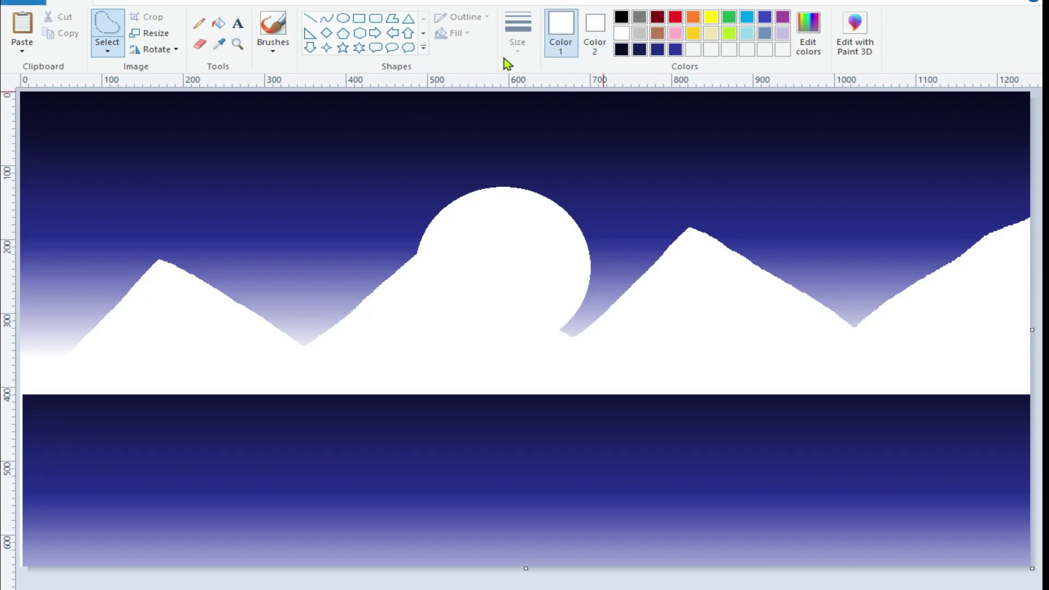
{"action": "left_click", "coordinate": [77, 5]}
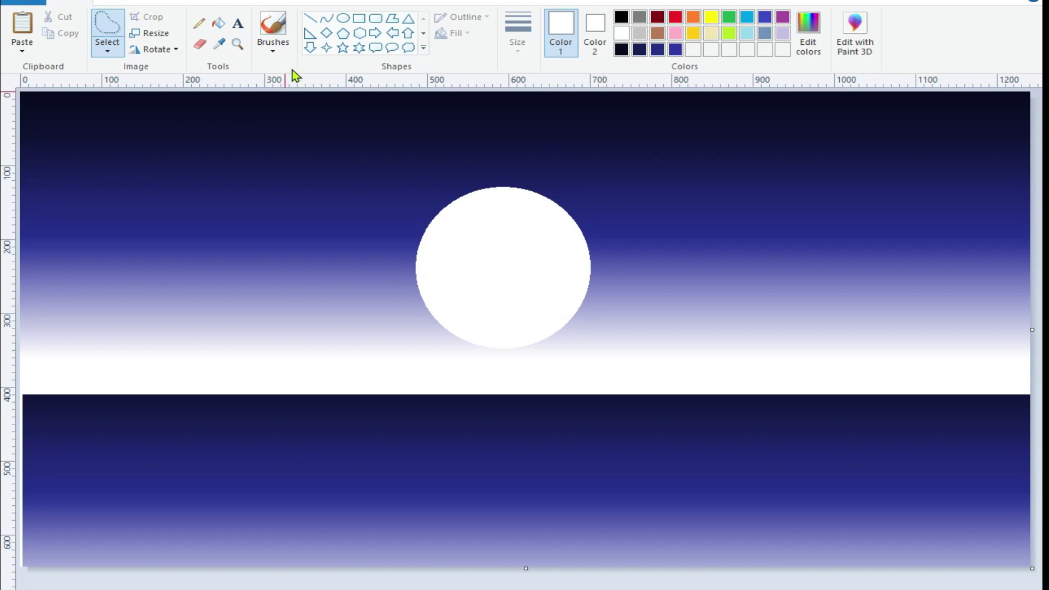
Sample the sky's dark navy, save it as a custom colour and set it as Color 2.
{"action": "left_click", "coordinate": [219, 44]}
{"action": "left_click", "coordinate": [292, 397]}
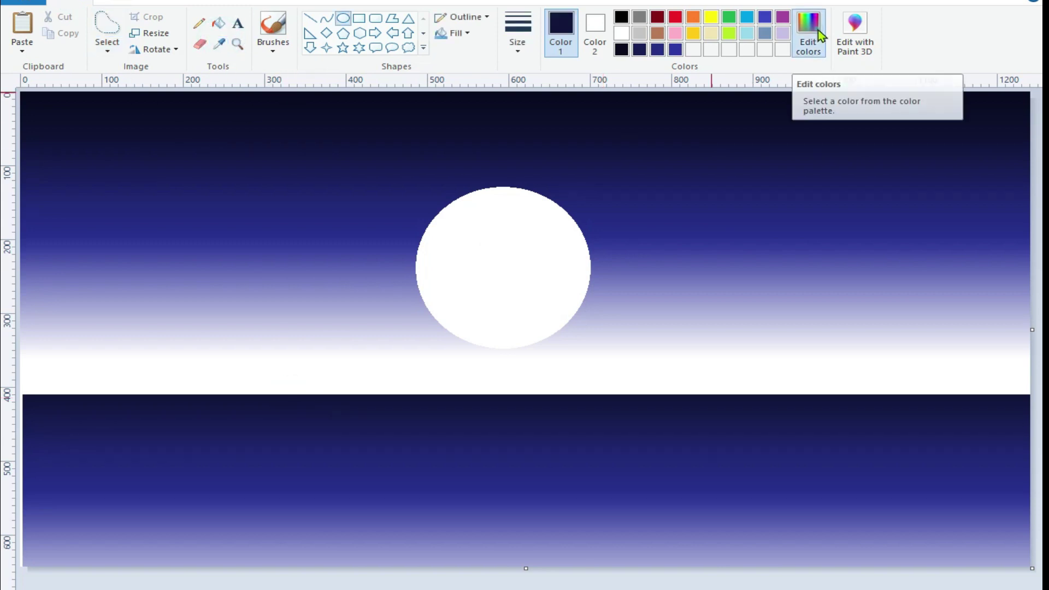
{"action": "left_click", "coordinate": [814, 31]}
{"action": "left_click", "coordinate": [371, 440]}
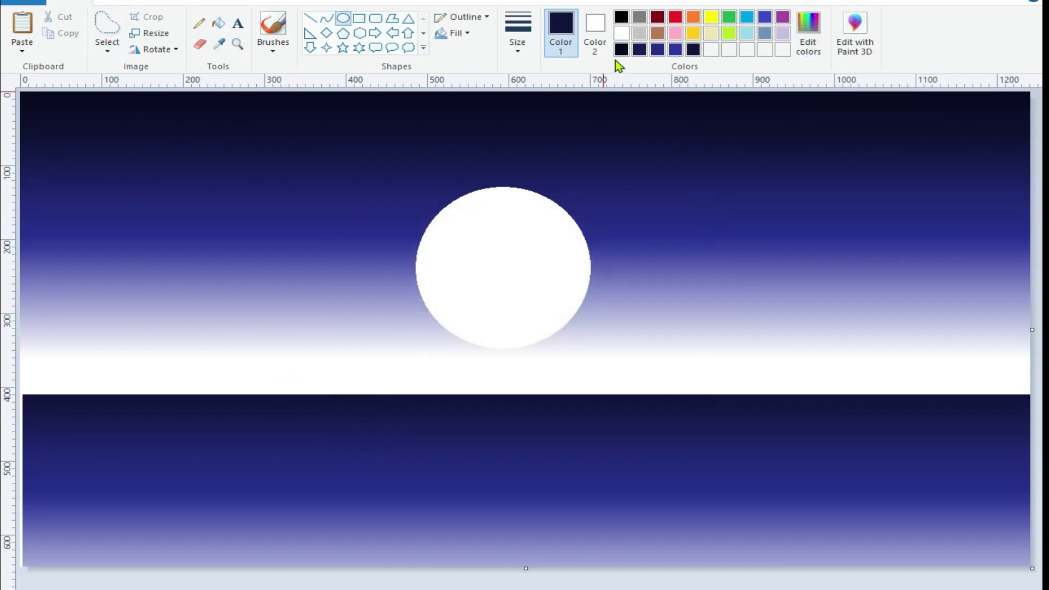
{"action": "left_click", "coordinate": [592, 24]}
{"action": "left_click", "coordinate": [693, 50]}
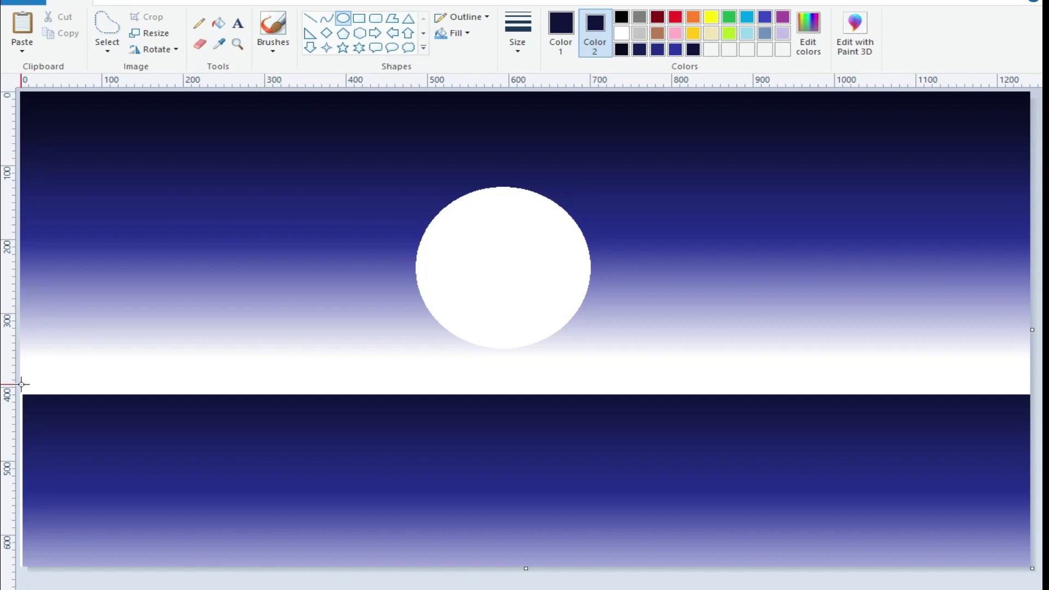
Trace a trial mountain outline with free-form selection, fill it navy, then undo the fill.
{"action": "left_click_drag", "start_coordinate": [21, 392], "coordinate": [20, 377]}
{"action": "left_click_drag", "start_coordinate": [20, 323], "coordinate": [21, 289]}
{"action": "left_click", "coordinate": [107, 50]}
{"action": "left_click", "coordinate": [113, 101]}
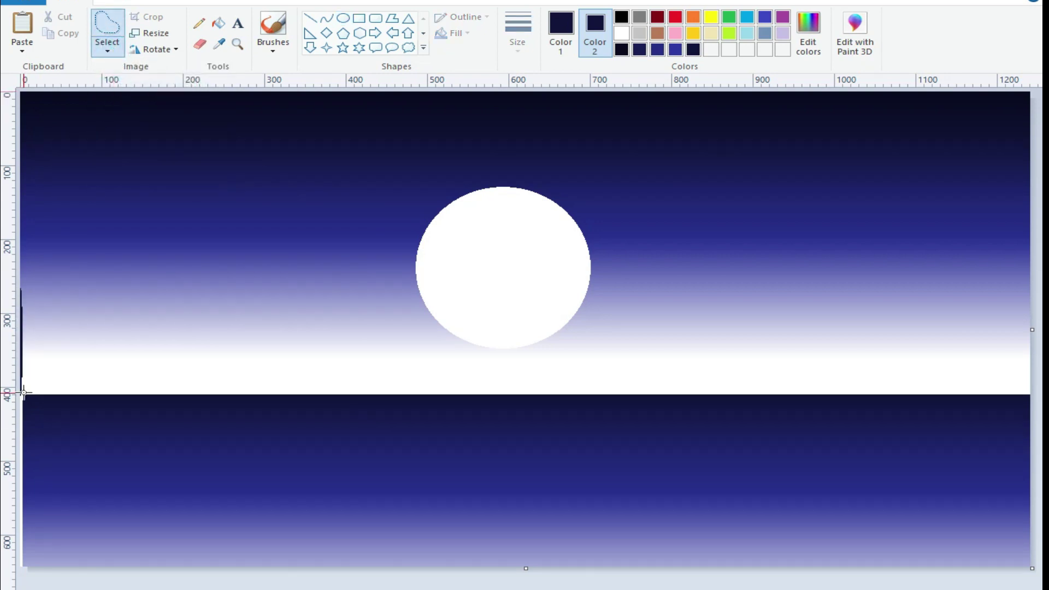
{"action": "left_click_drag", "start_coordinate": [25, 397], "coordinate": [23, 349]}
{"action": "mouse_move", "coordinate": [25, 282]}
{"action": "left_mouse_down"}
{"action": "mouse_move", "coordinate": [125, 341]}
{"action": "mouse_move", "coordinate": [211, 292]}
{"action": "mouse_move", "coordinate": [230, 265]}
{"action": "mouse_move", "coordinate": [351, 340]}
{"action": "mouse_move", "coordinate": [413, 249]}
{"action": "mouse_move", "coordinate": [530, 333]}
{"action": "mouse_move", "coordinate": [616, 277]}
{"action": "mouse_move", "coordinate": [765, 346]}
{"action": "mouse_move", "coordinate": [864, 259]}
{"action": "mouse_move", "coordinate": [998, 327]}
{"action": "mouse_move", "coordinate": [1036, 391]}
{"action": "left_mouse_up"}
{"action": "key", "text": "ctrl+z"}
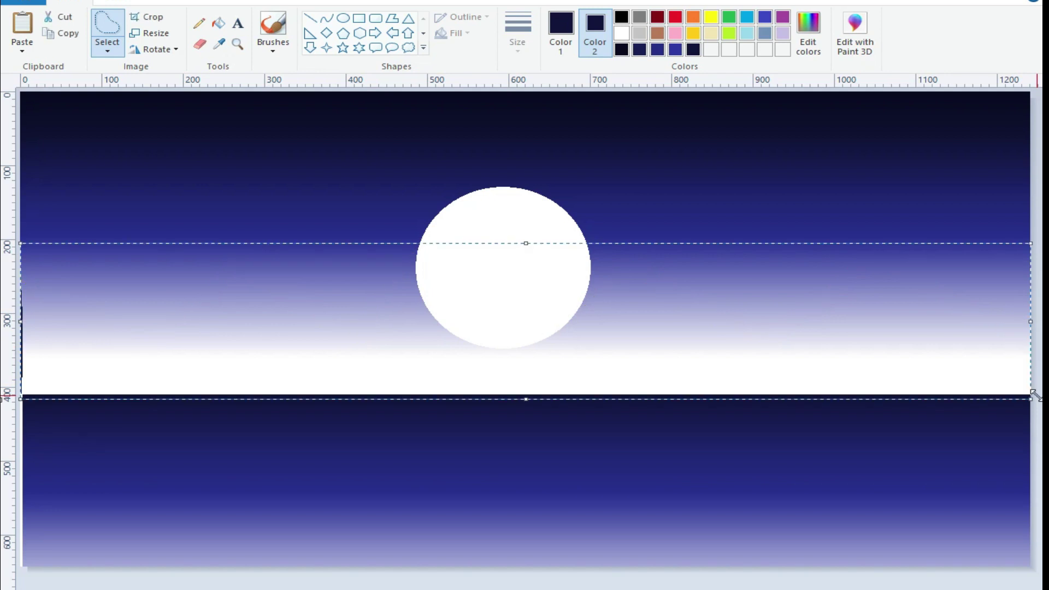
{"action": "key", "text": "ctrl+y"}
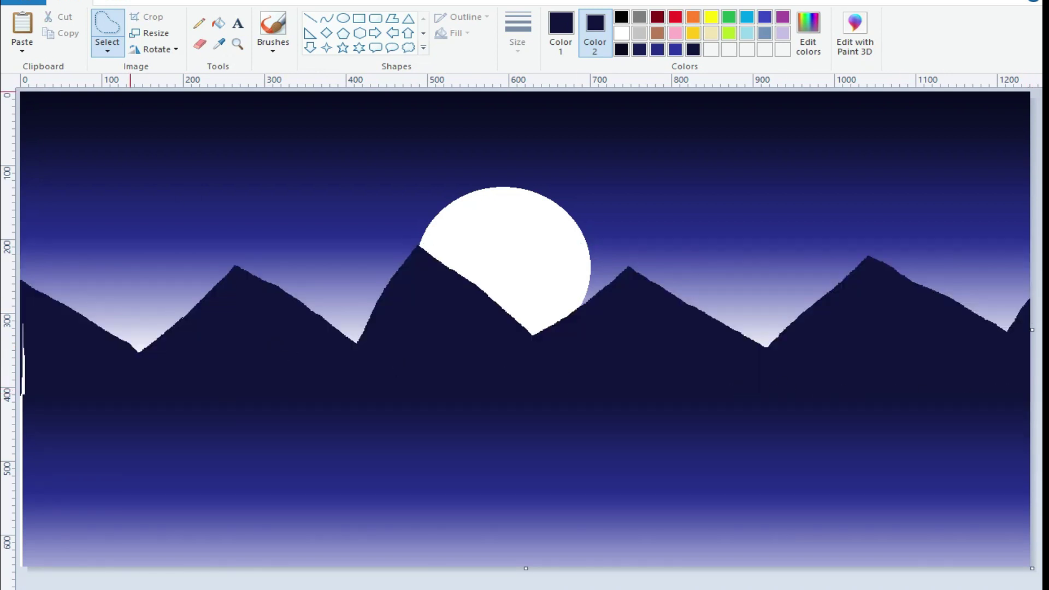
{"action": "key", "text": "ctrl+z"}
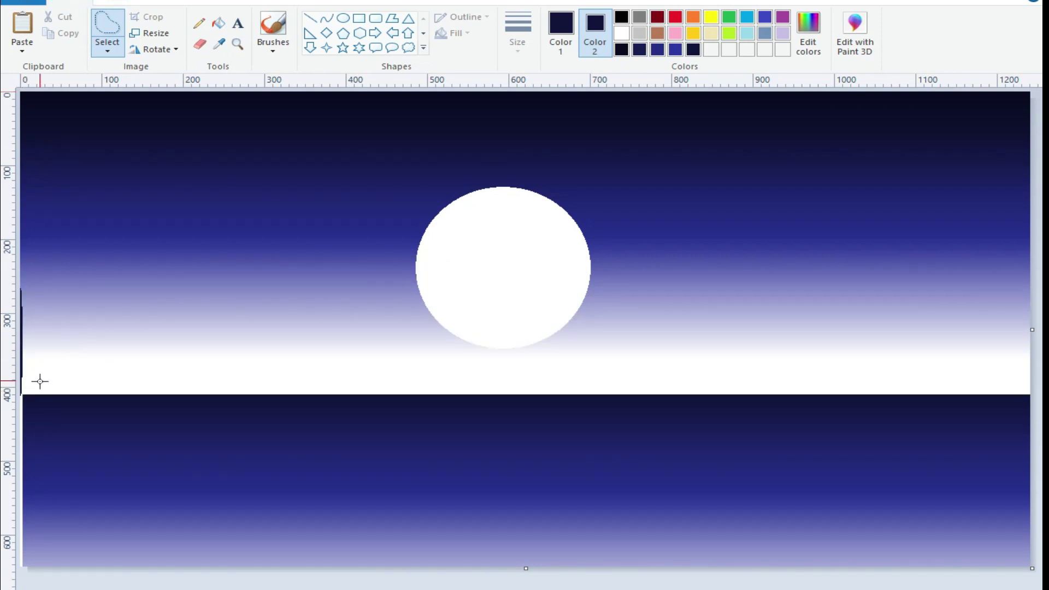
Trace a jagged ridge across the horizon with free-form selection and Delete-fill it dark navy.
{"action": "left_click_drag", "start_coordinate": [22, 392], "coordinate": [70, 352]}
{"action": "mouse_move", "coordinate": [106, 322]}
{"action": "left_mouse_down"}
{"action": "mouse_move", "coordinate": [202, 376]}
{"action": "mouse_move", "coordinate": [288, 335]}
{"action": "mouse_move", "coordinate": [432, 365]}
{"action": "left_mouse_up"}
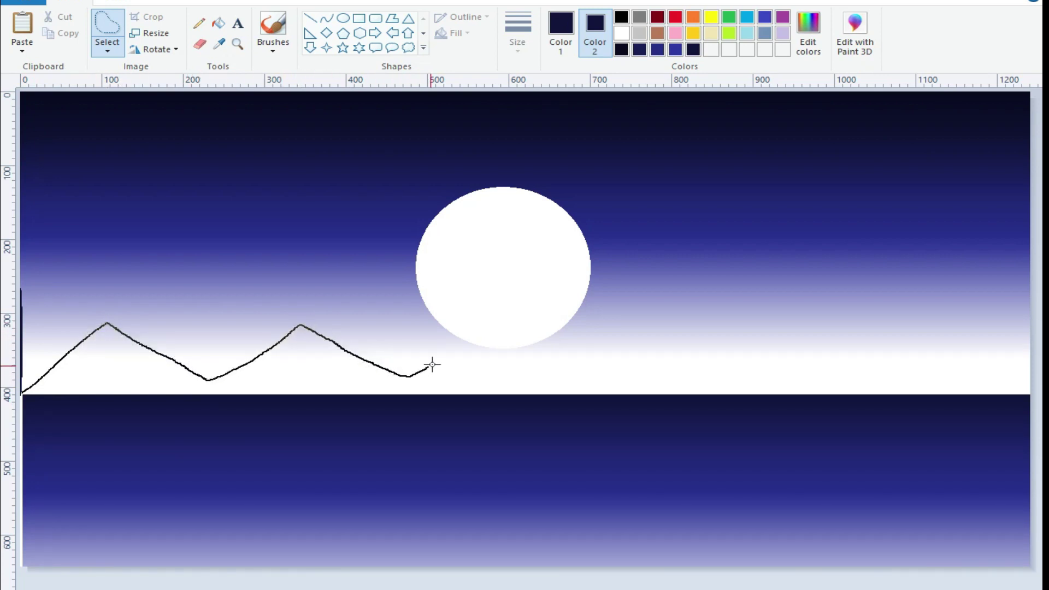
{"action": "mouse_move", "coordinate": [517, 339]}
{"action": "left_mouse_down"}
{"action": "mouse_move", "coordinate": [568, 364]}
{"action": "mouse_move", "coordinate": [646, 329]}
{"action": "mouse_move", "coordinate": [758, 359]}
{"action": "left_mouse_up"}
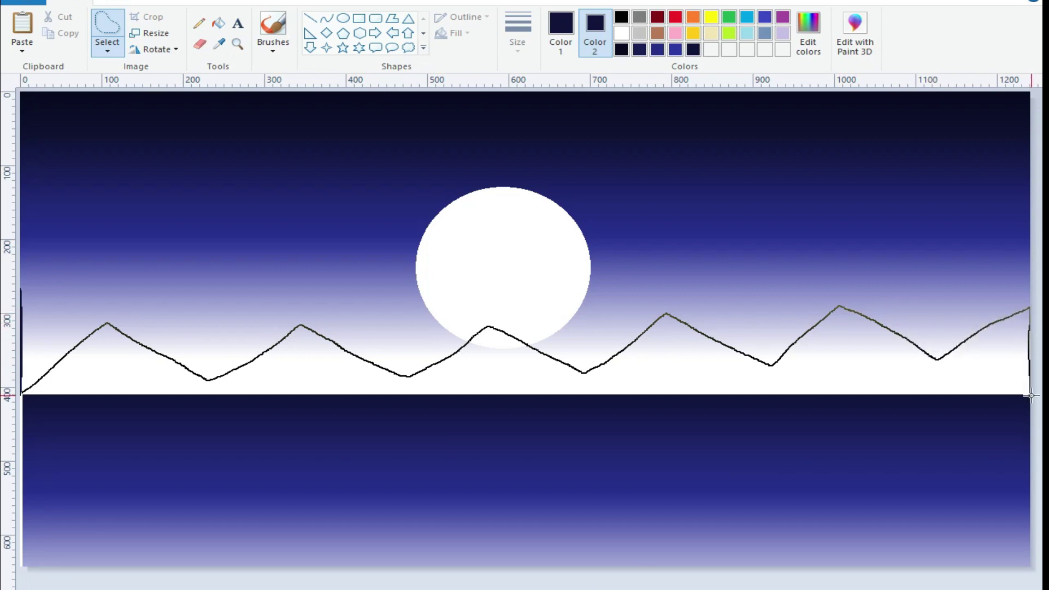
{"action": "left_click_drag", "start_coordinate": [1030, 395], "coordinate": [1029, 395]}
{"action": "key", "text": "Delete"}
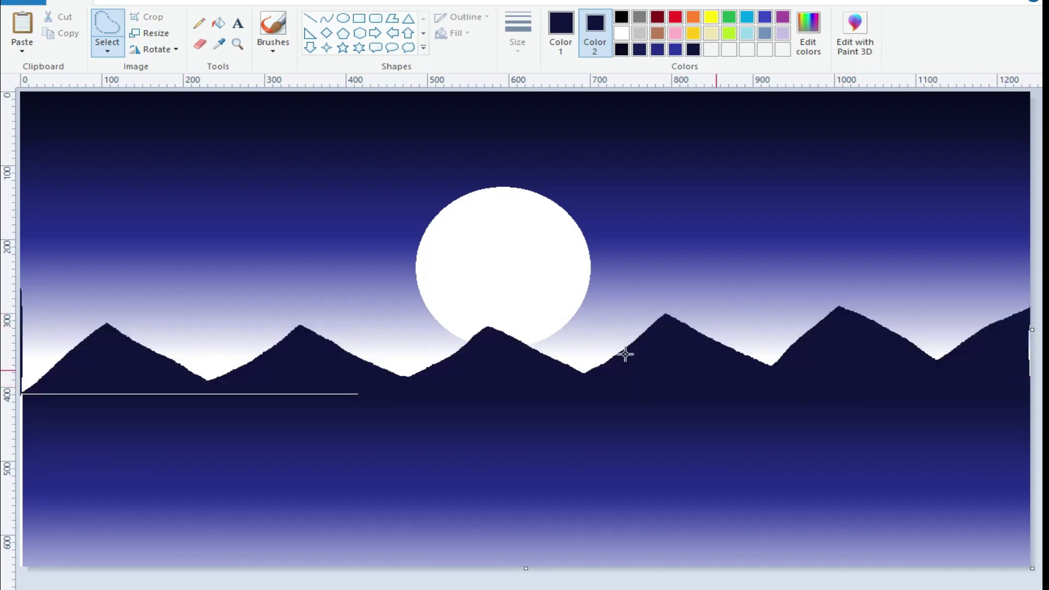
{"action": "left_click", "coordinate": [310, 18]}
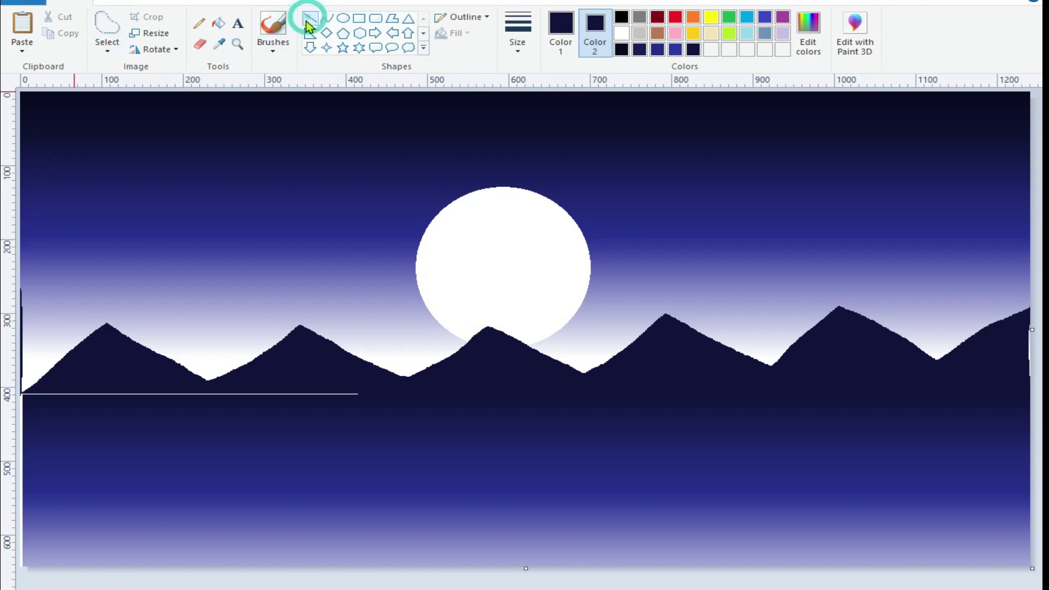
{"action": "left_click_drag", "start_coordinate": [356, 397], "coordinate": [23, 393]}
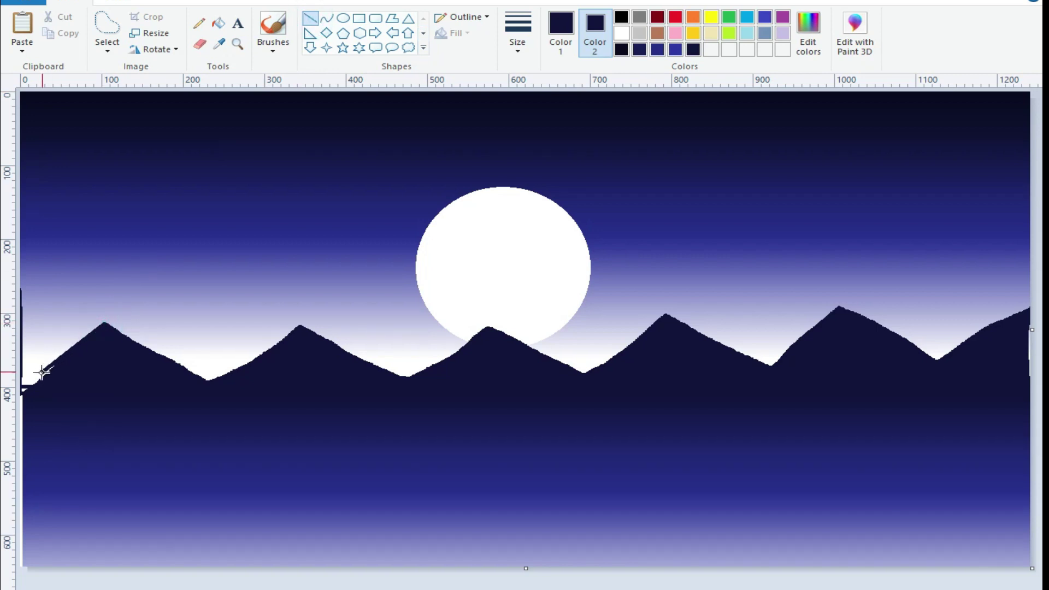
Redraw the slopes of the first three peaks as straight navy lines, covering white slivers.
{"action": "left_click_drag", "start_coordinate": [101, 322], "coordinate": [209, 385]}
{"action": "left_click", "coordinate": [289, 384]}
{"action": "left_click", "coordinate": [301, 376]}
{"action": "left_click_drag", "start_coordinate": [286, 337], "coordinate": [209, 384]}
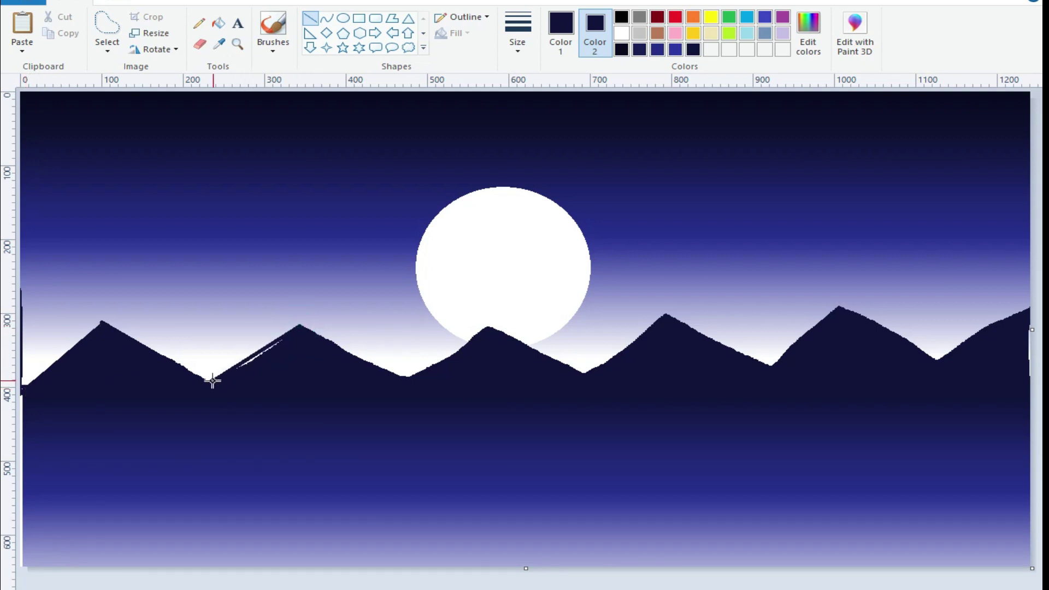
{"action": "left_click_drag", "start_coordinate": [284, 342], "coordinate": [234, 368]}
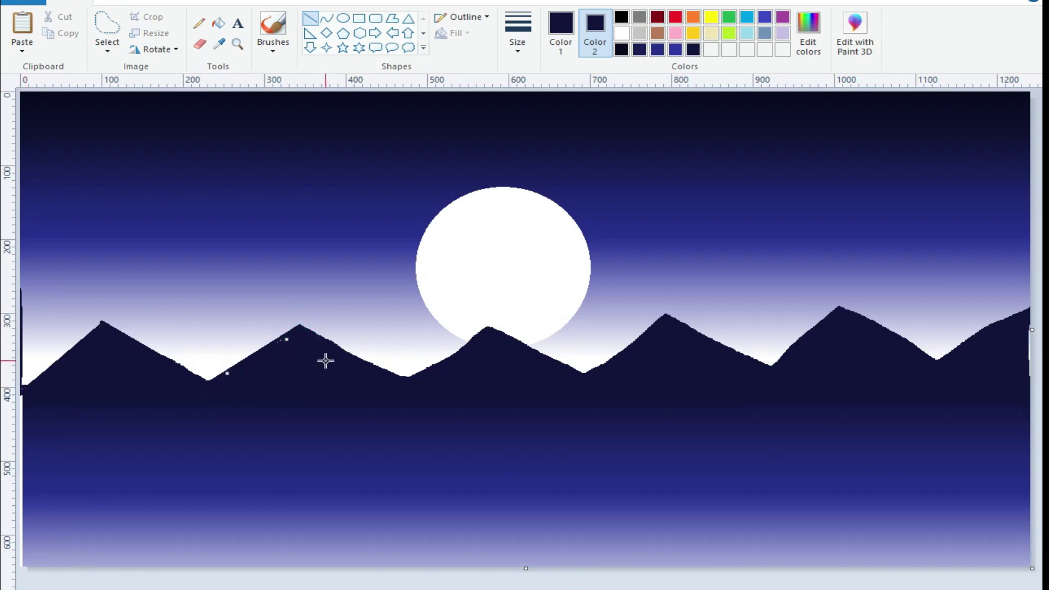
{"action": "left_click_drag", "start_coordinate": [298, 327], "coordinate": [409, 384]}
{"action": "left_click_drag", "start_coordinate": [486, 331], "coordinate": [403, 381]}
{"action": "left_click", "coordinate": [514, 368]}
{"action": "left_click_drag", "start_coordinate": [464, 348], "coordinate": [435, 363]}
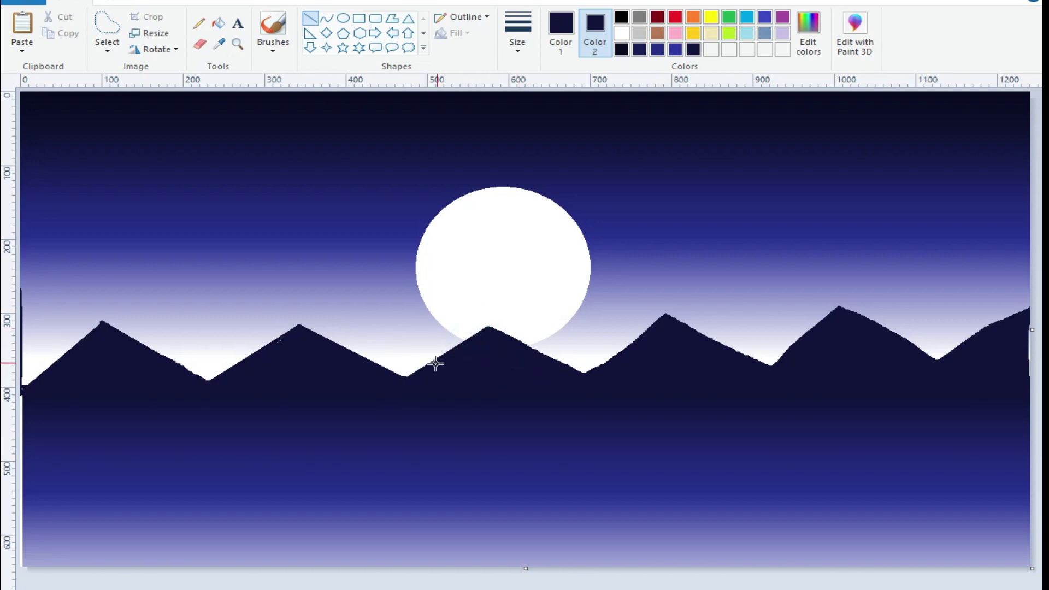
{"action": "left_click_drag", "start_coordinate": [486, 328], "coordinate": [583, 373]}
Redraw the fourth, fifth and right-edge peak slopes as straight navy lines.
{"action": "left_click_drag", "start_coordinate": [664, 316], "coordinate": [582, 373]}
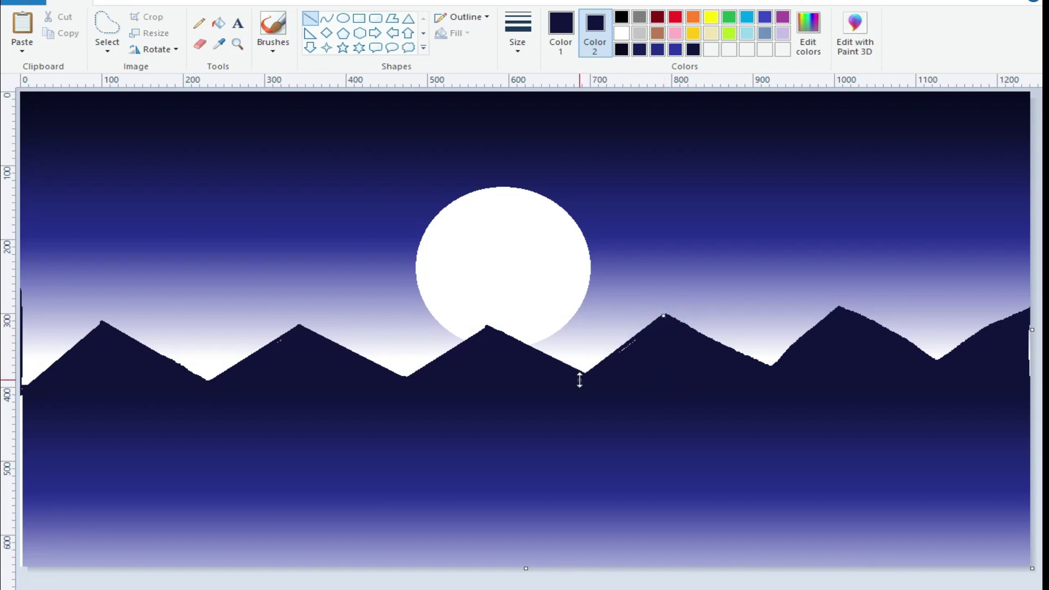
{"action": "left_click_drag", "start_coordinate": [663, 315], "coordinate": [773, 363]}
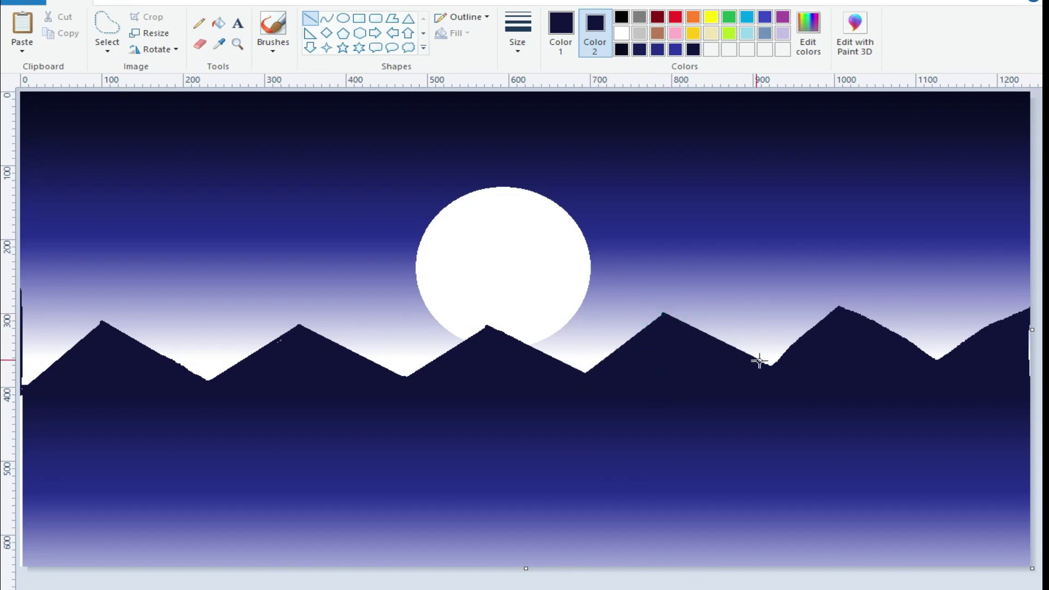
{"action": "left_click_drag", "start_coordinate": [836, 309], "coordinate": [773, 363]}
{"action": "left_click_drag", "start_coordinate": [839, 307], "coordinate": [936, 359]}
{"action": "left_click_drag", "start_coordinate": [1024, 299], "coordinate": [936, 358]}
{"action": "left_click", "coordinate": [1010, 358]}
{"action": "left_click_drag", "start_coordinate": [1025, 307], "coordinate": [998, 322]}
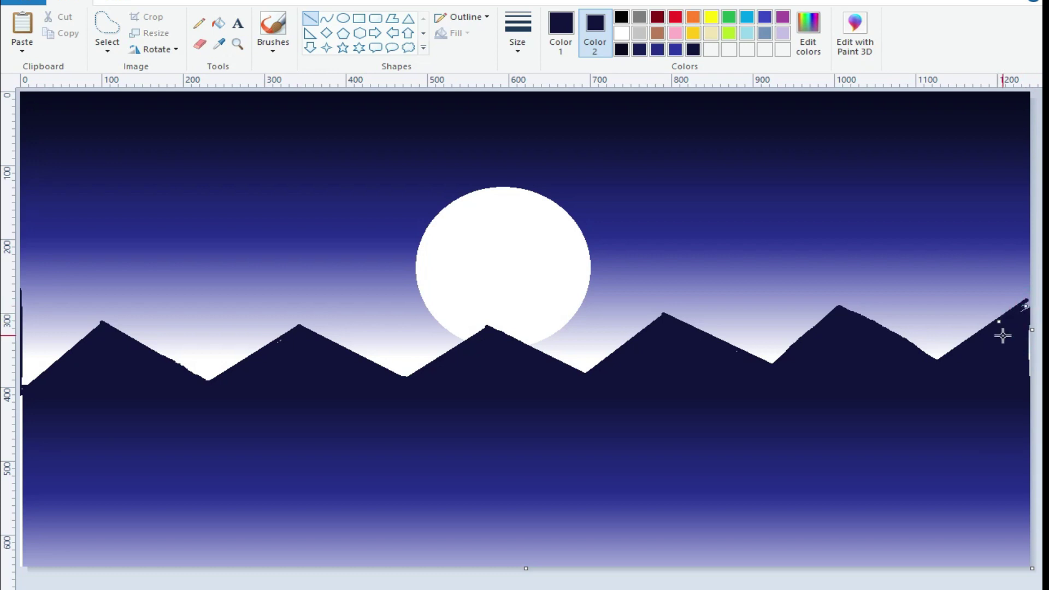
{"action": "left_click", "coordinate": [1018, 304]}
{"action": "left_click_drag", "start_coordinate": [843, 303], "coordinate": [772, 362]}
{"action": "left_click", "coordinate": [847, 358]}
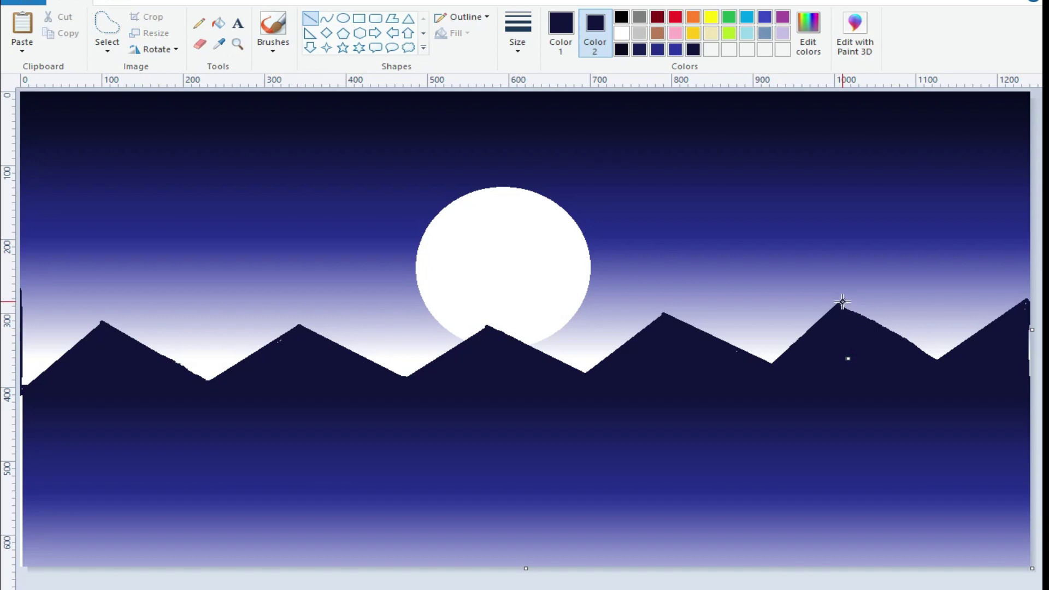
{"action": "left_click_drag", "start_coordinate": [842, 302], "coordinate": [936, 359]}
{"action": "left_click", "coordinate": [991, 365]}
{"action": "left_click_drag", "start_coordinate": [843, 306], "coordinate": [863, 320]}
{"action": "left_click", "coordinate": [837, 342]}
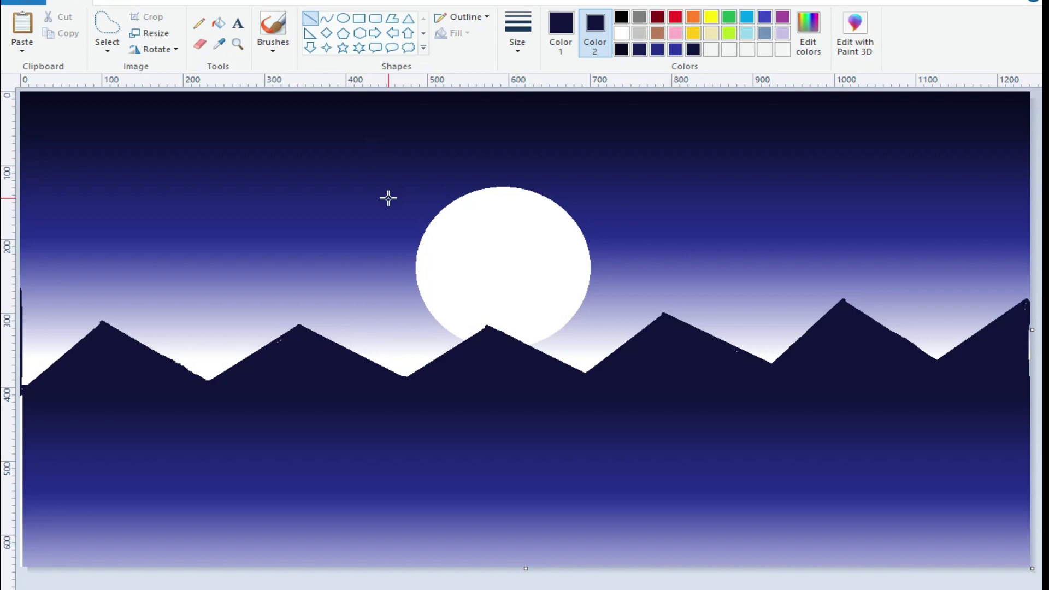
Draw a white-filled oval on the water below the moon and reshape it into a round reflection.
{"action": "left_click", "coordinate": [343, 19]}
{"action": "left_click", "coordinate": [566, 28]}
{"action": "left_click", "coordinate": [621, 34]}
{"action": "left_click", "coordinate": [594, 24]}
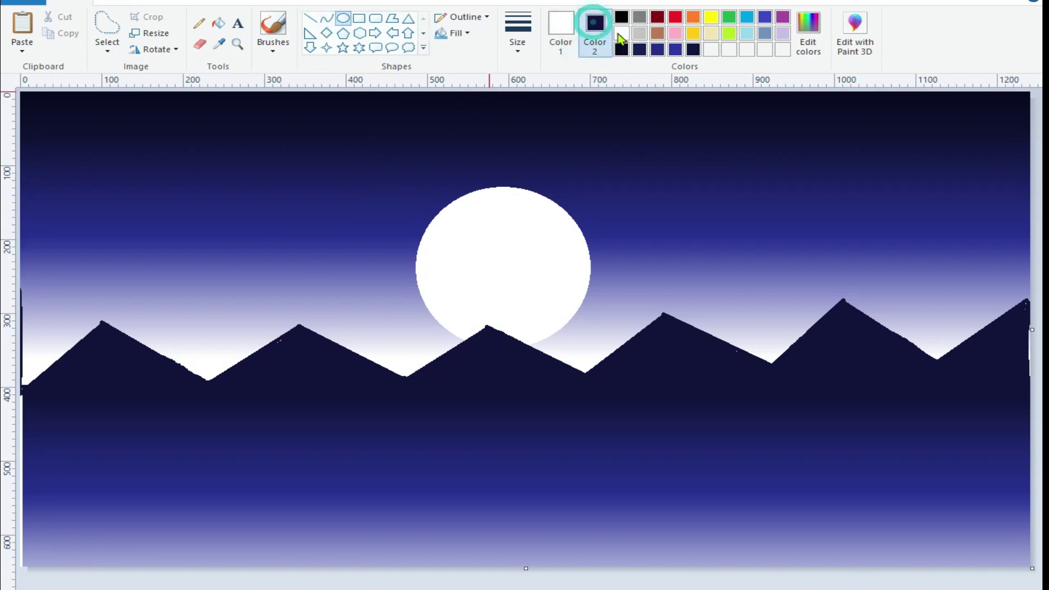
{"action": "left_click_drag", "start_coordinate": [475, 428], "coordinate": [564, 503]}
{"action": "mouse_move", "coordinate": [519, 472]}
{"action": "left_mouse_down"}
{"action": "mouse_move", "coordinate": [510, 463]}
{"action": "mouse_move", "coordinate": [505, 475]}
{"action": "mouse_move", "coordinate": [544, 510]}
{"action": "left_mouse_up"}
{"action": "left_click_drag", "start_coordinate": [449, 467], "coordinate": [459, 468]}
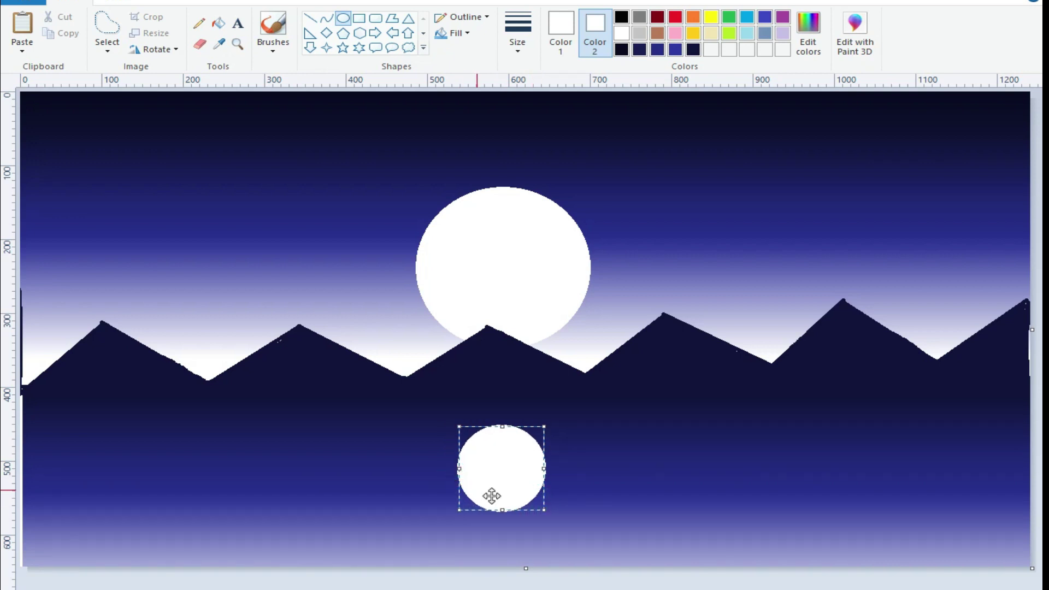
{"action": "left_click", "coordinate": [199, 22]}
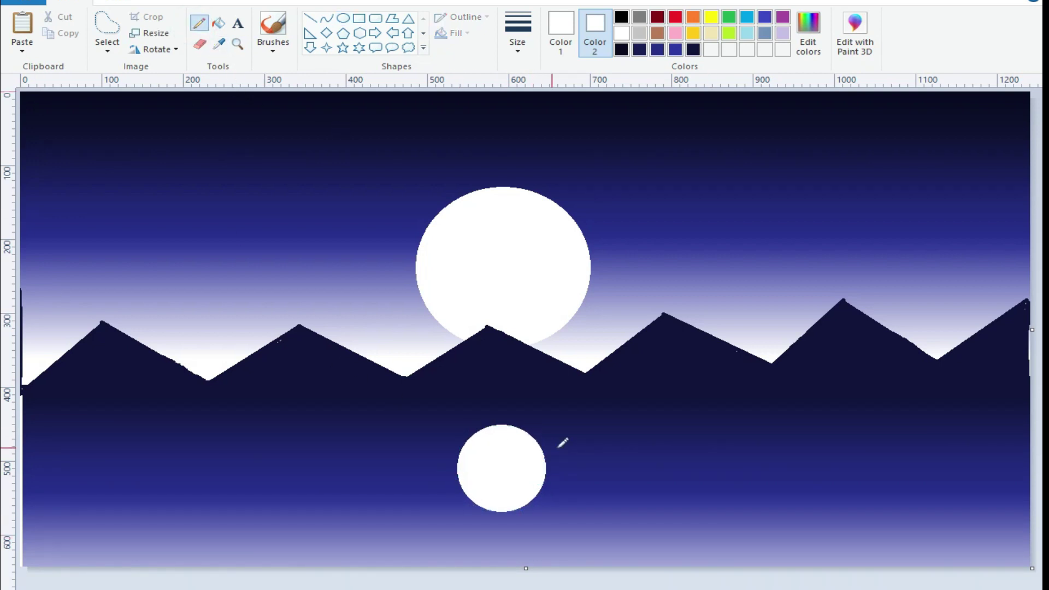
Sample the water's dark blue, set a thin line width, and stroke across the white circle.
{"action": "left_click", "coordinate": [218, 44]}
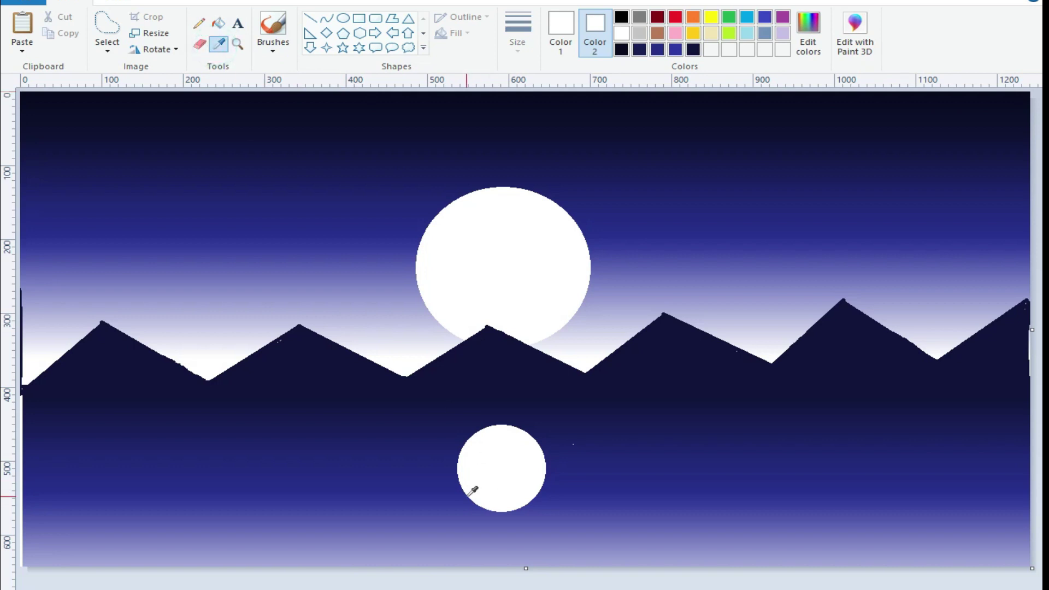
{"action": "left_click", "coordinate": [455, 456]}
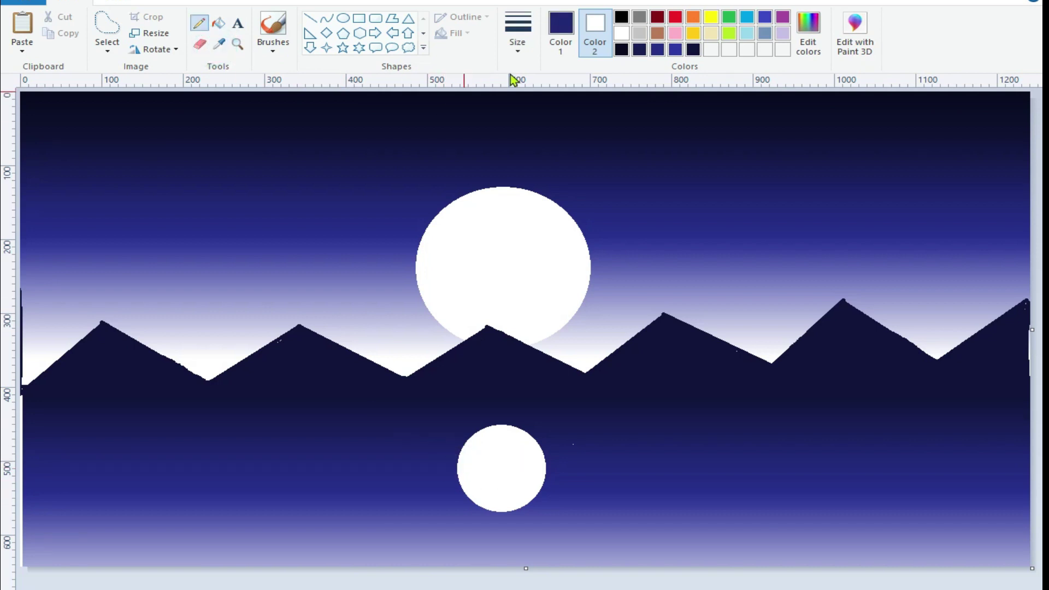
{"action": "left_click", "coordinate": [518, 39]}
{"action": "left_click", "coordinate": [536, 81]}
{"action": "mouse_move", "coordinate": [495, 455]}
{"action": "left_mouse_down"}
{"action": "mouse_move", "coordinate": [412, 441]}
{"action": "mouse_move", "coordinate": [568, 448]}
{"action": "mouse_move", "coordinate": [393, 470]}
{"action": "mouse_move", "coordinate": [599, 475]}
{"action": "mouse_move", "coordinate": [532, 469]}
{"action": "mouse_move", "coordinate": [449, 434]}
{"action": "mouse_move", "coordinate": [520, 449]}
{"action": "left_mouse_up"}
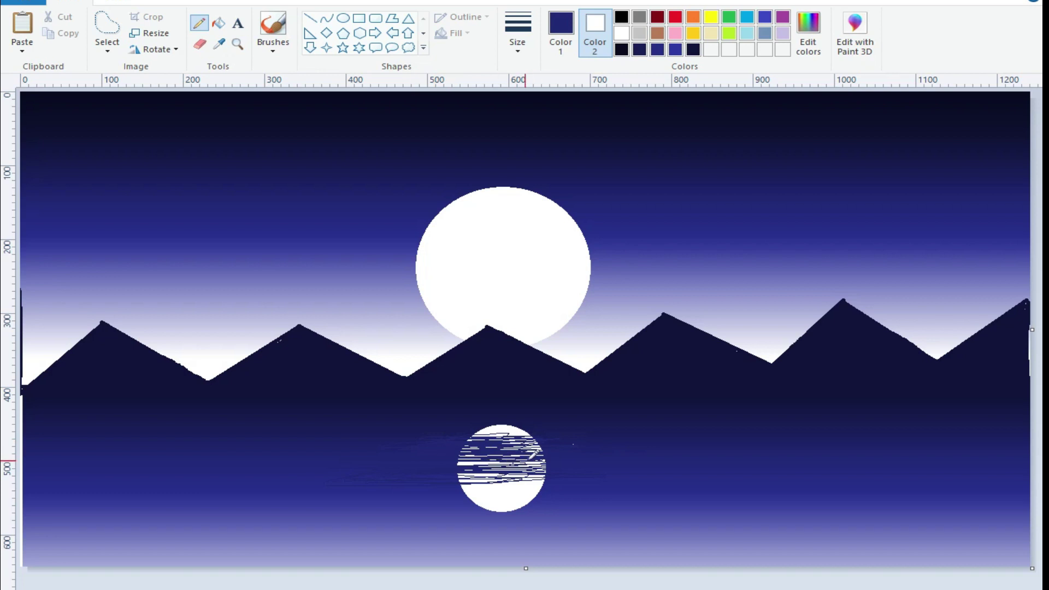
Stripe the reflection with sampled water blues and add faint ripples around it.
{"action": "left_click", "coordinate": [219, 44]}
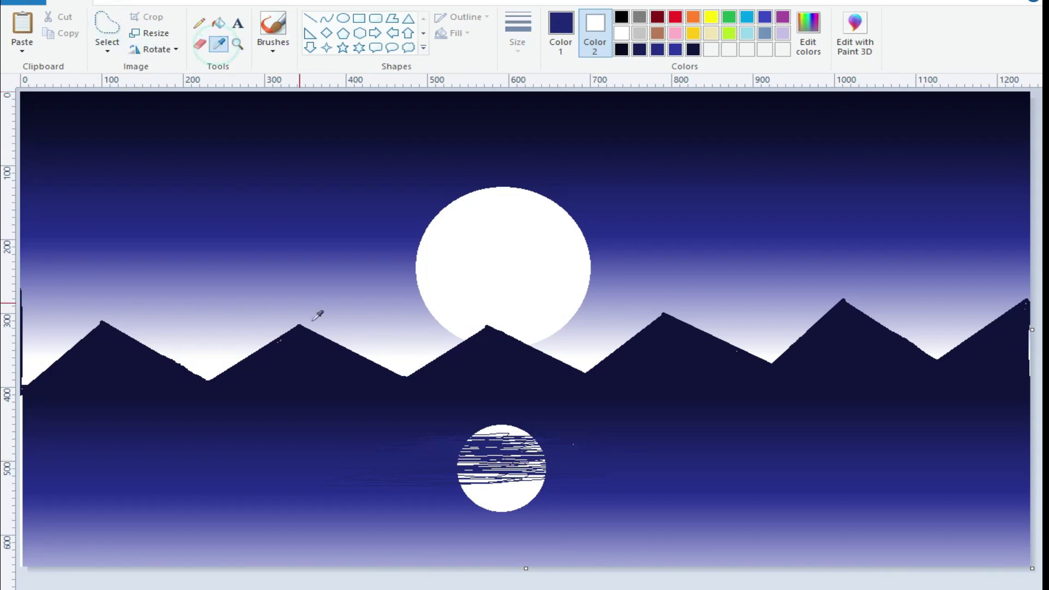
{"action": "left_click", "coordinate": [557, 486]}
{"action": "mouse_move", "coordinate": [552, 486]}
{"action": "left_mouse_down"}
{"action": "mouse_move", "coordinate": [424, 478]}
{"action": "mouse_move", "coordinate": [534, 479]}
{"action": "mouse_move", "coordinate": [464, 495]}
{"action": "left_mouse_up"}
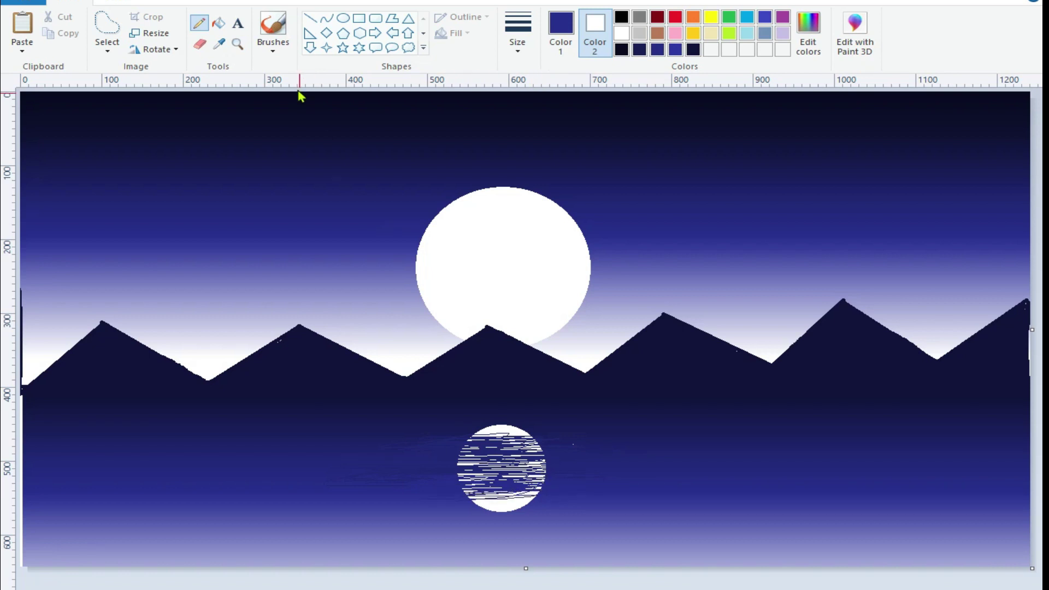
{"action": "left_click", "coordinate": [219, 44]}
{"action": "left_click", "coordinate": [544, 498]}
{"action": "left_click_drag", "start_coordinate": [549, 501], "coordinate": [470, 501]}
{"action": "left_click_drag", "start_coordinate": [584, 496], "coordinate": [456, 516]}
{"action": "mouse_move", "coordinate": [575, 503]}
{"action": "left_mouse_down"}
{"action": "mouse_move", "coordinate": [410, 491]}
{"action": "mouse_move", "coordinate": [506, 458]}
{"action": "left_mouse_up"}
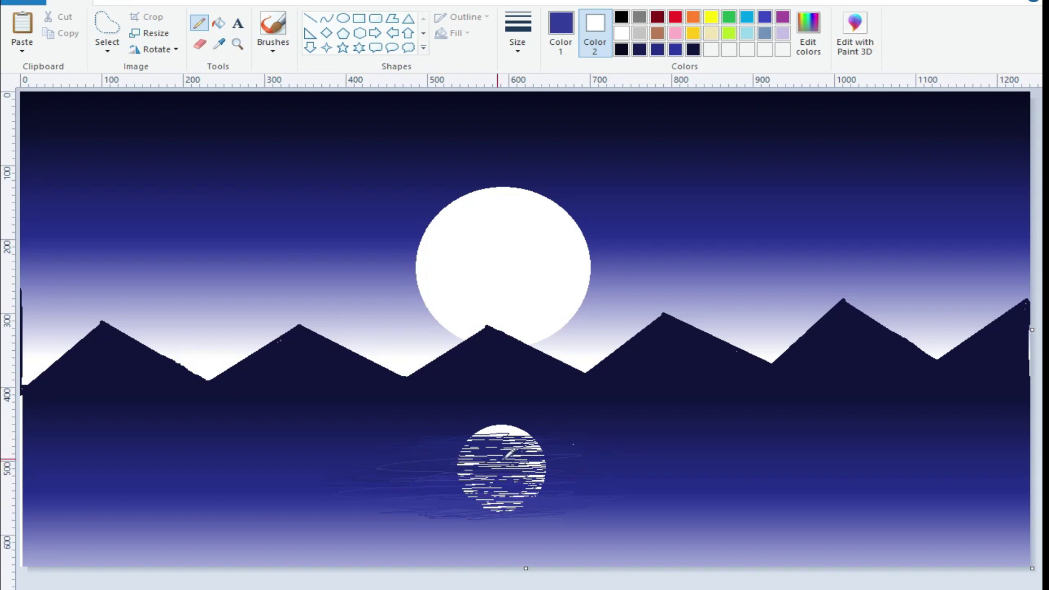
Break the reflection's solid white top and middle with dark navy stripes, then sample water blue.
{"action": "left_click", "coordinate": [218, 43]}
{"action": "left_click", "coordinate": [542, 433]}
{"action": "left_click_drag", "start_coordinate": [541, 434], "coordinate": [495, 423]}
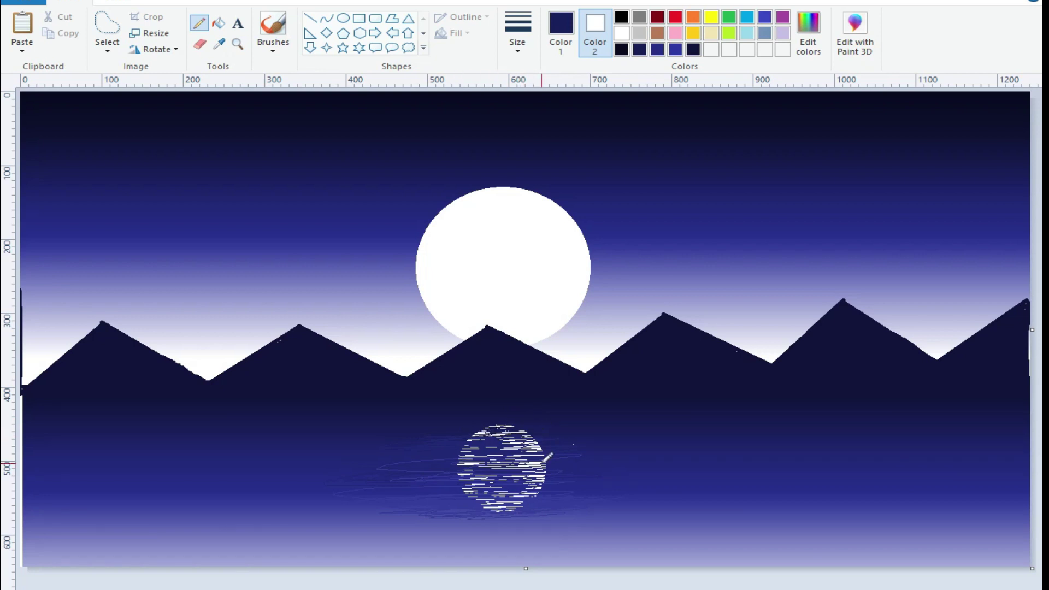
{"action": "left_click_drag", "start_coordinate": [543, 462], "coordinate": [456, 464]}
{"action": "left_click", "coordinate": [414, 451]}
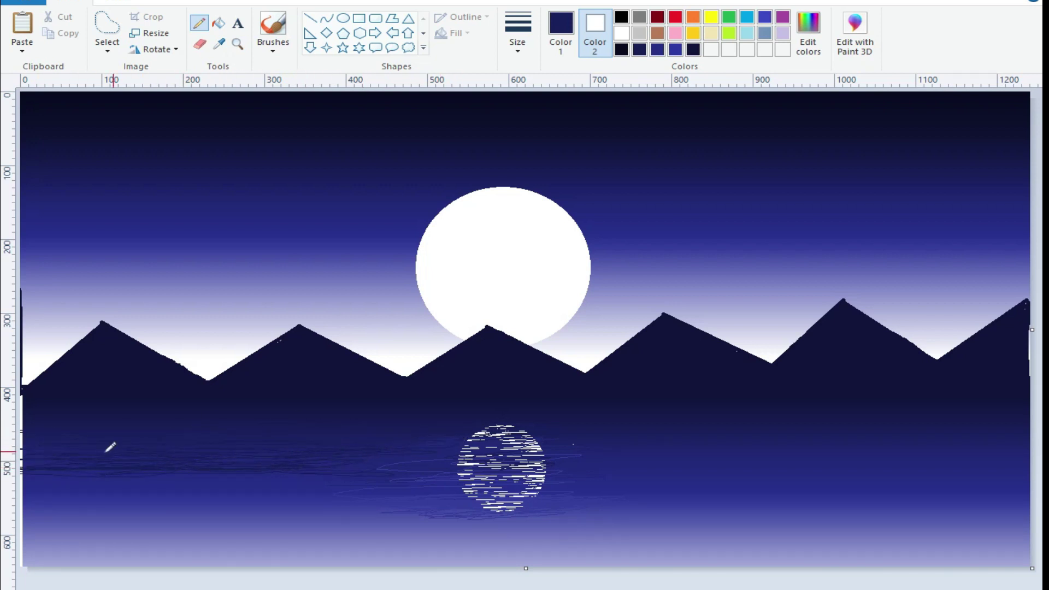
{"action": "left_click", "coordinate": [220, 46]}
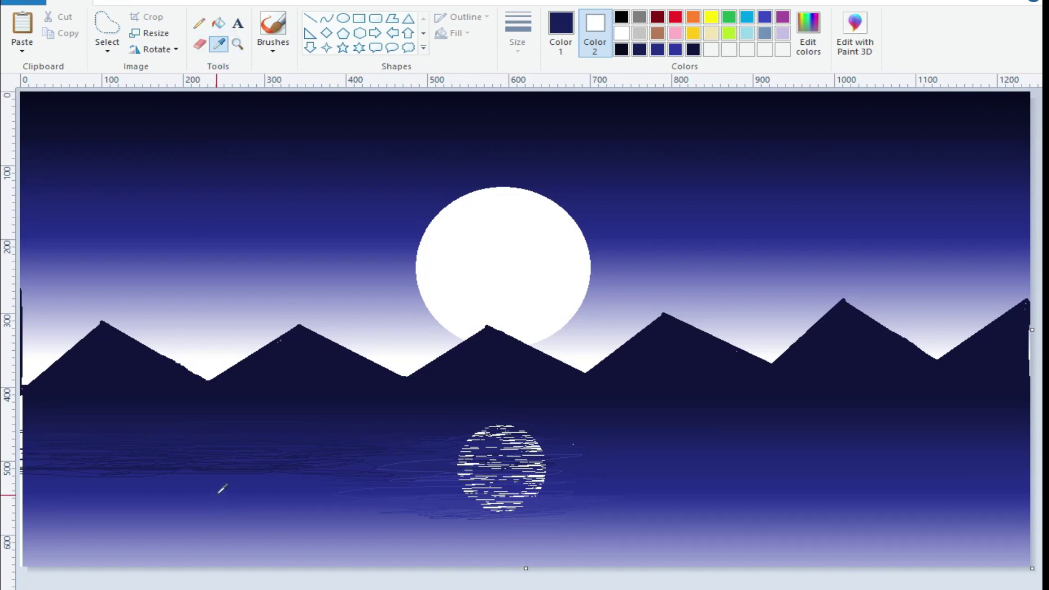
{"action": "left_click", "coordinate": [220, 490]}
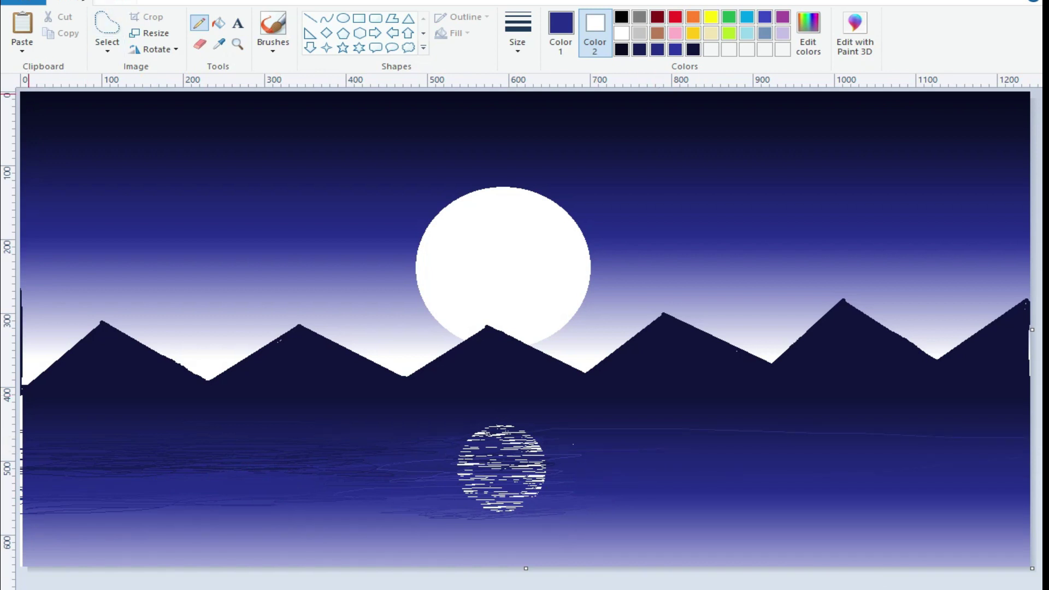
Draw thin dark lines and texture across the lower water.
{"action": "left_click", "coordinate": [602, 469]}
{"action": "mouse_move", "coordinate": [570, 513]}
{"action": "left_mouse_down"}
{"action": "mouse_move", "coordinate": [969, 508]}
{"action": "mouse_move", "coordinate": [600, 514]}
{"action": "mouse_move", "coordinate": [637, 538]}
{"action": "mouse_move", "coordinate": [754, 554]}
{"action": "mouse_move", "coordinate": [957, 545]}
{"action": "mouse_move", "coordinate": [697, 542]}
{"action": "mouse_move", "coordinate": [978, 533]}
{"action": "mouse_move", "coordinate": [927, 534]}
{"action": "mouse_move", "coordinate": [1010, 546]}
{"action": "mouse_move", "coordinate": [234, 555]}
{"action": "mouse_move", "coordinate": [679, 510]}
{"action": "mouse_move", "coordinate": [204, 531]}
{"action": "mouse_move", "coordinate": [451, 543]}
{"action": "mouse_move", "coordinate": [407, 565]}
{"action": "mouse_move", "coordinate": [171, 536]}
{"action": "mouse_move", "coordinate": [316, 522]}
{"action": "mouse_move", "coordinate": [47, 520]}
{"action": "mouse_move", "coordinate": [209, 514]}
{"action": "left_mouse_up"}
{"action": "mouse_move", "coordinate": [299, 485]}
{"action": "left_mouse_down"}
{"action": "mouse_move", "coordinate": [297, 529]}
{"action": "mouse_move", "coordinate": [421, 524]}
{"action": "mouse_move", "coordinate": [103, 538]}
{"action": "mouse_move", "coordinate": [216, 558]}
{"action": "mouse_move", "coordinate": [746, 541]}
{"action": "mouse_move", "coordinate": [886, 510]}
{"action": "mouse_move", "coordinate": [522, 511]}
{"action": "mouse_move", "coordinate": [350, 542]}
{"action": "mouse_move", "coordinate": [304, 515]}
{"action": "mouse_move", "coordinate": [936, 526]}
{"action": "mouse_move", "coordinate": [765, 550]}
{"action": "left_mouse_up"}
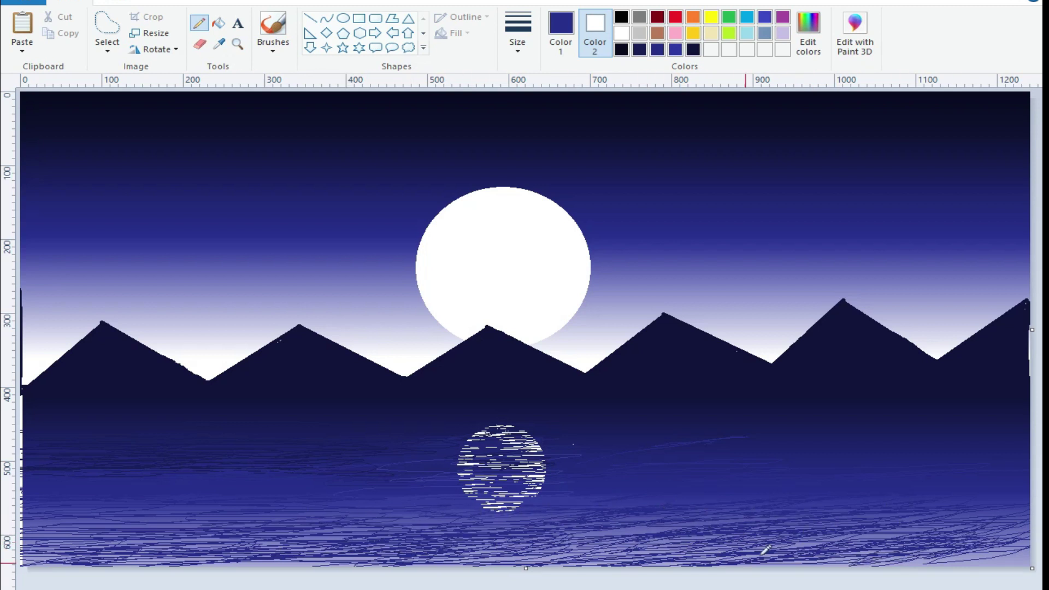
Add light blue-purple streaks across the left and right water.
{"action": "left_click", "coordinate": [220, 46]}
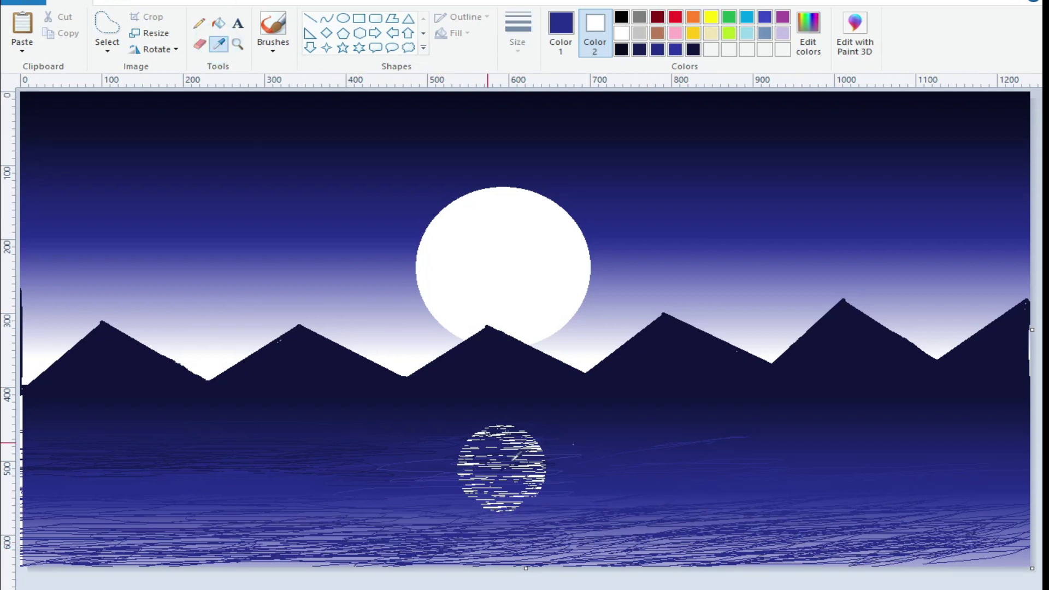
{"action": "left_click", "coordinate": [654, 526]}
{"action": "mouse_move", "coordinate": [360, 508]}
{"action": "left_mouse_down"}
{"action": "mouse_move", "coordinate": [305, 497]}
{"action": "mouse_move", "coordinate": [148, 505]}
{"action": "mouse_move", "coordinate": [42, 491]}
{"action": "mouse_move", "coordinate": [150, 499]}
{"action": "mouse_move", "coordinate": [97, 519]}
{"action": "left_mouse_up"}
{"action": "mouse_move", "coordinate": [403, 501]}
{"action": "left_mouse_down"}
{"action": "mouse_move", "coordinate": [82, 475]}
{"action": "mouse_move", "coordinate": [104, 490]}
{"action": "mouse_move", "coordinate": [293, 490]}
{"action": "mouse_move", "coordinate": [276, 473]}
{"action": "mouse_move", "coordinate": [17, 478]}
{"action": "mouse_move", "coordinate": [375, 484]}
{"action": "mouse_move", "coordinate": [316, 470]}
{"action": "mouse_move", "coordinate": [425, 485]}
{"action": "mouse_move", "coordinate": [393, 492]}
{"action": "mouse_move", "coordinate": [453, 508]}
{"action": "left_mouse_up"}
{"action": "mouse_move", "coordinate": [553, 493]}
{"action": "left_mouse_down"}
{"action": "mouse_move", "coordinate": [600, 484]}
{"action": "mouse_move", "coordinate": [568, 502]}
{"action": "mouse_move", "coordinate": [805, 503]}
{"action": "mouse_move", "coordinate": [597, 485]}
{"action": "mouse_move", "coordinate": [990, 480]}
{"action": "mouse_move", "coordinate": [679, 503]}
{"action": "mouse_move", "coordinate": [922, 551]}
{"action": "left_mouse_up"}
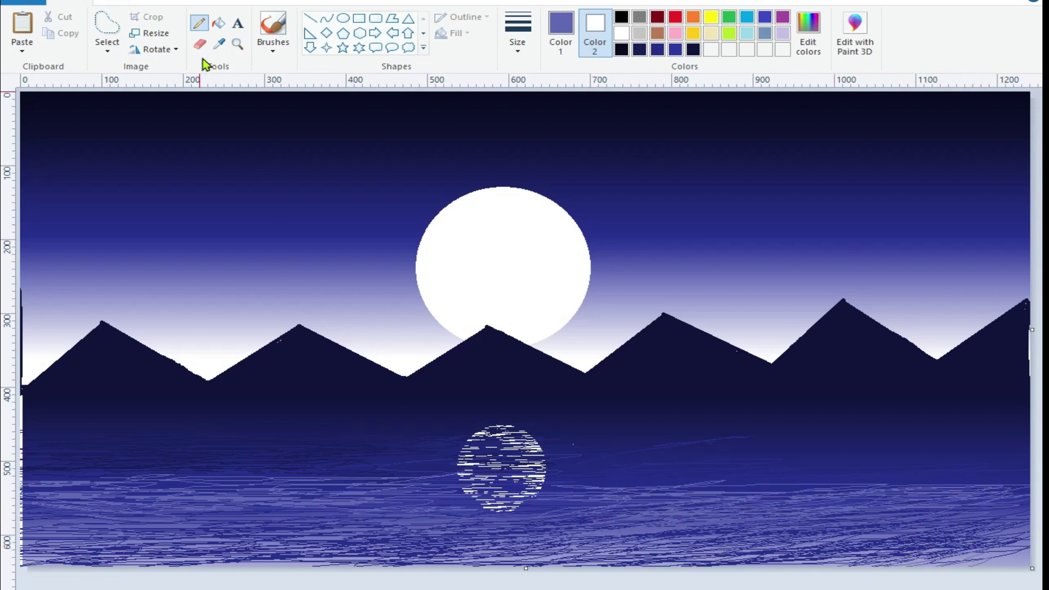
Add a dark navy streak on the upper water, then sample several navies and a lighter blue-violet.
{"action": "left_click", "coordinate": [218, 44]}
{"action": "left_click", "coordinate": [687, 407]}
{"action": "left_click_drag", "start_coordinate": [575, 446], "coordinate": [770, 436]}
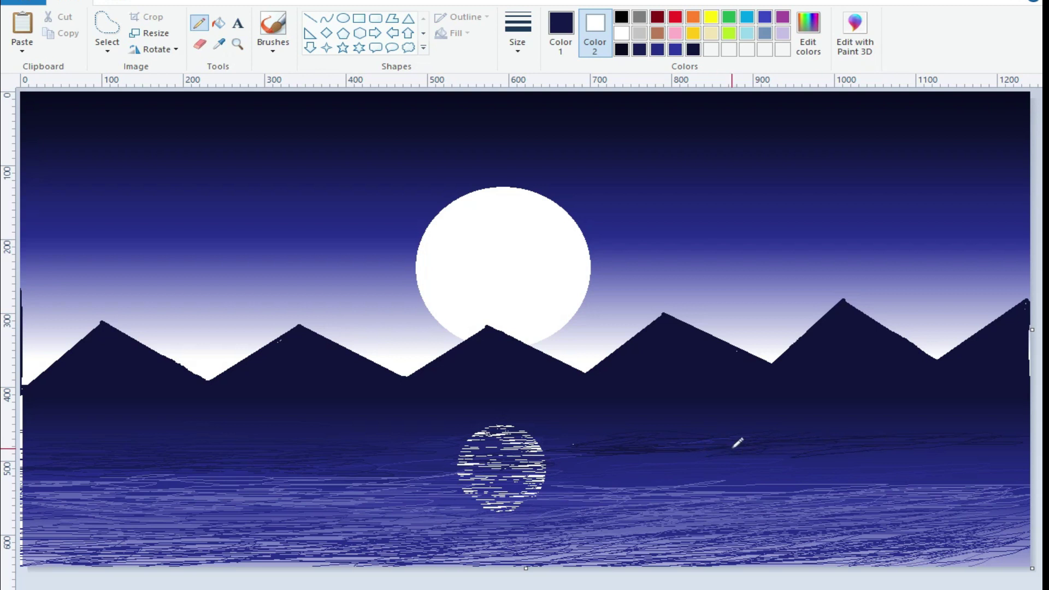
{"action": "left_click", "coordinate": [219, 46]}
{"action": "left_click", "coordinate": [622, 460]}
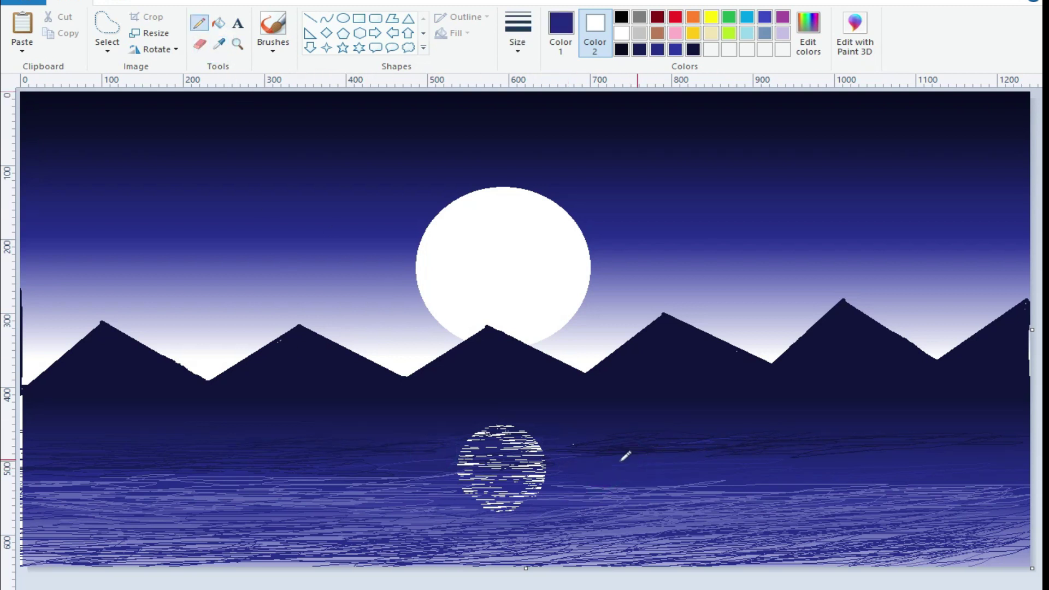
{"action": "left_click", "coordinate": [218, 44]}
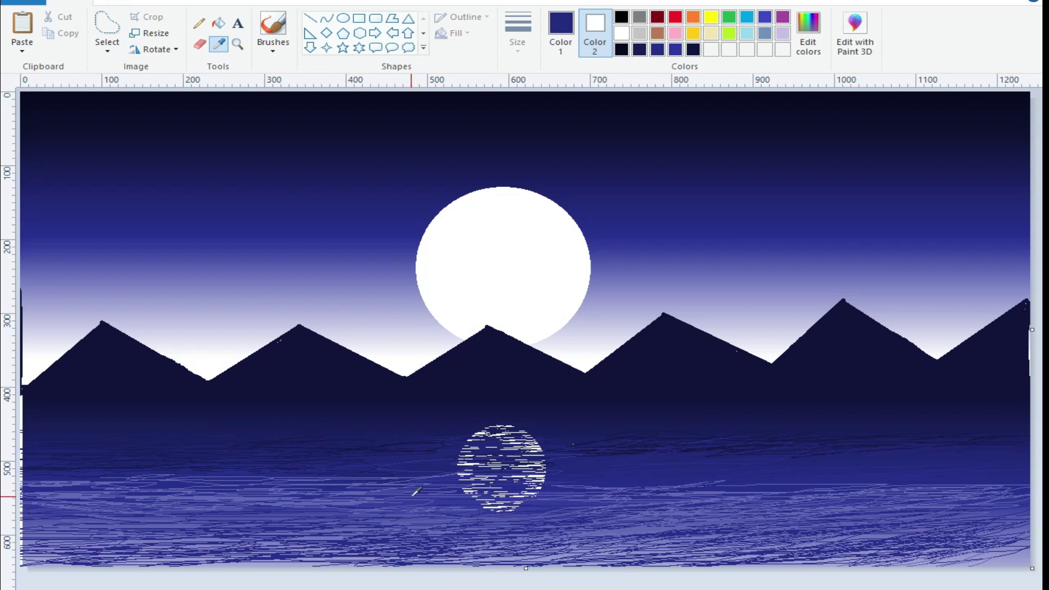
{"action": "left_click", "coordinate": [612, 471]}
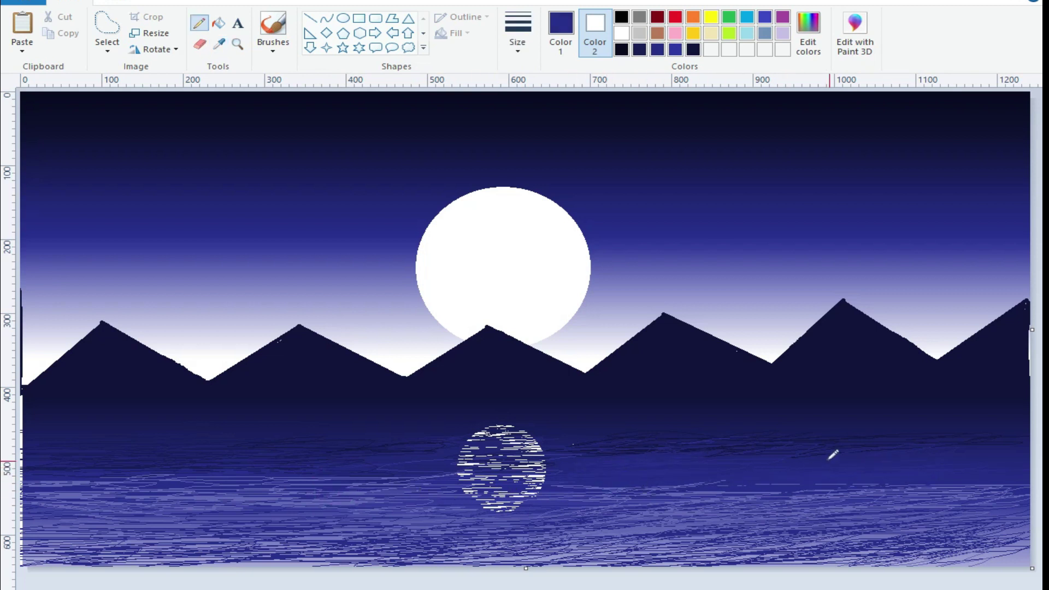
{"action": "left_click", "coordinate": [219, 44]}
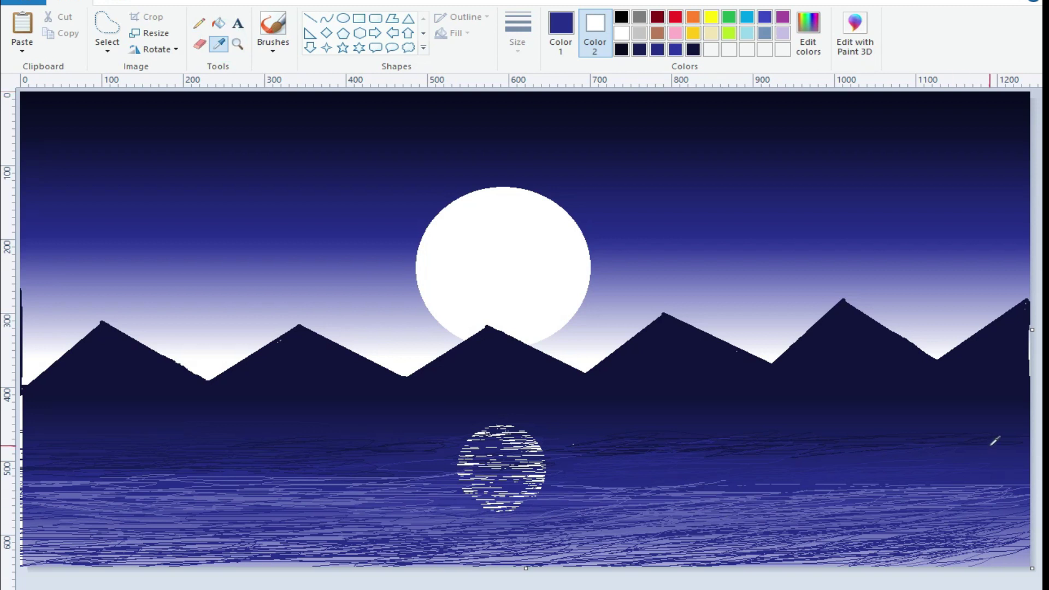
{"action": "left_click", "coordinate": [367, 462]}
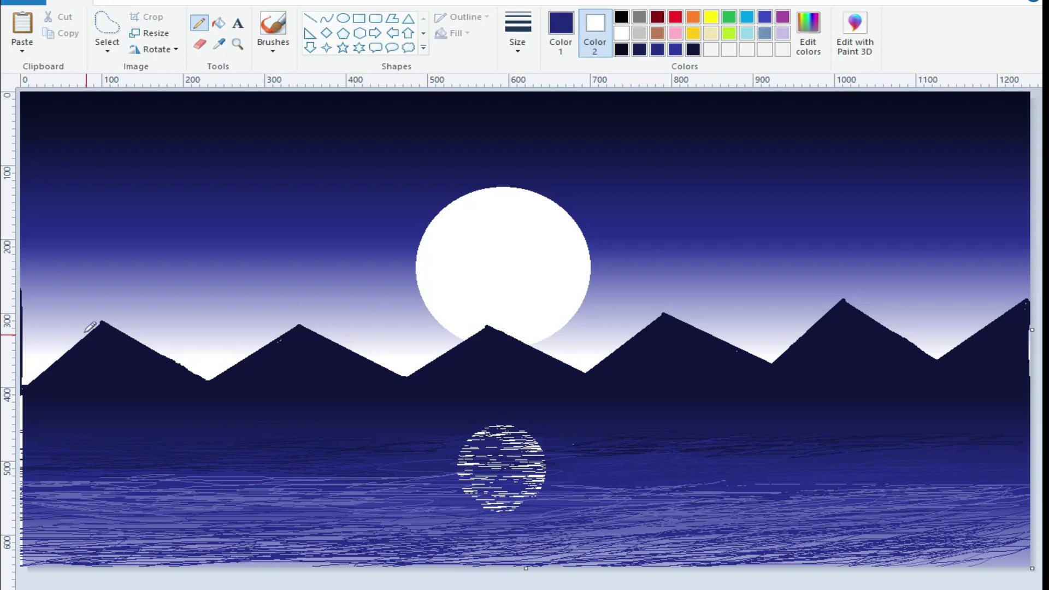
{"action": "left_click", "coordinate": [218, 44]}
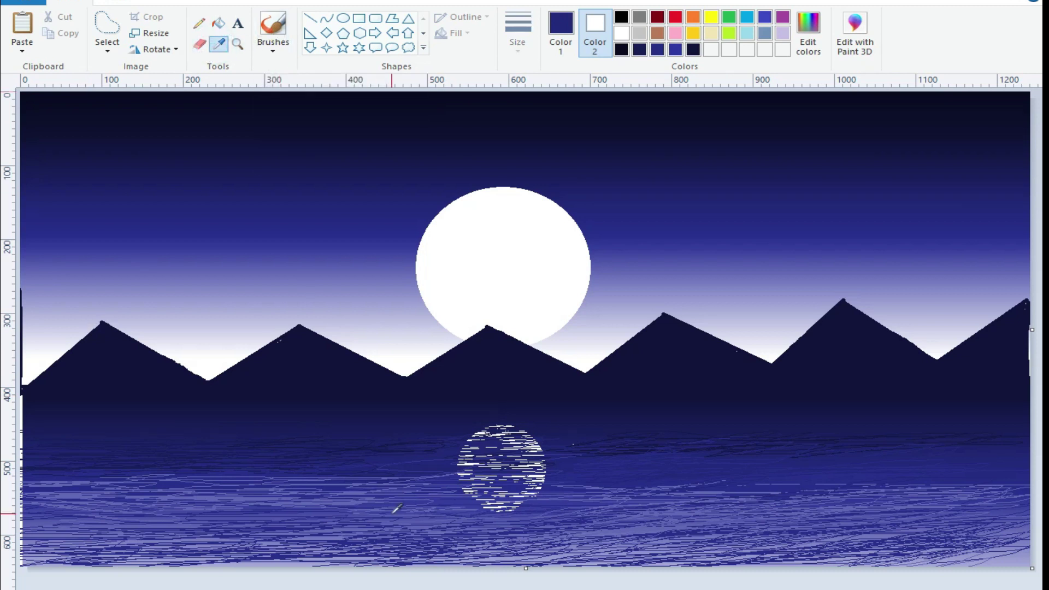
{"action": "left_click", "coordinate": [413, 513]}
Scribble light blue-violet streaks on both sides of the reflection and darker ones along the bottom.
{"action": "left_click_drag", "start_coordinate": [578, 477], "coordinate": [842, 477]}
{"action": "mouse_move", "coordinate": [744, 460]}
{"action": "left_mouse_down"}
{"action": "mouse_move", "coordinate": [924, 453]}
{"action": "mouse_move", "coordinate": [917, 443]}
{"action": "mouse_move", "coordinate": [1024, 475]}
{"action": "mouse_move", "coordinate": [1012, 465]}
{"action": "left_mouse_up"}
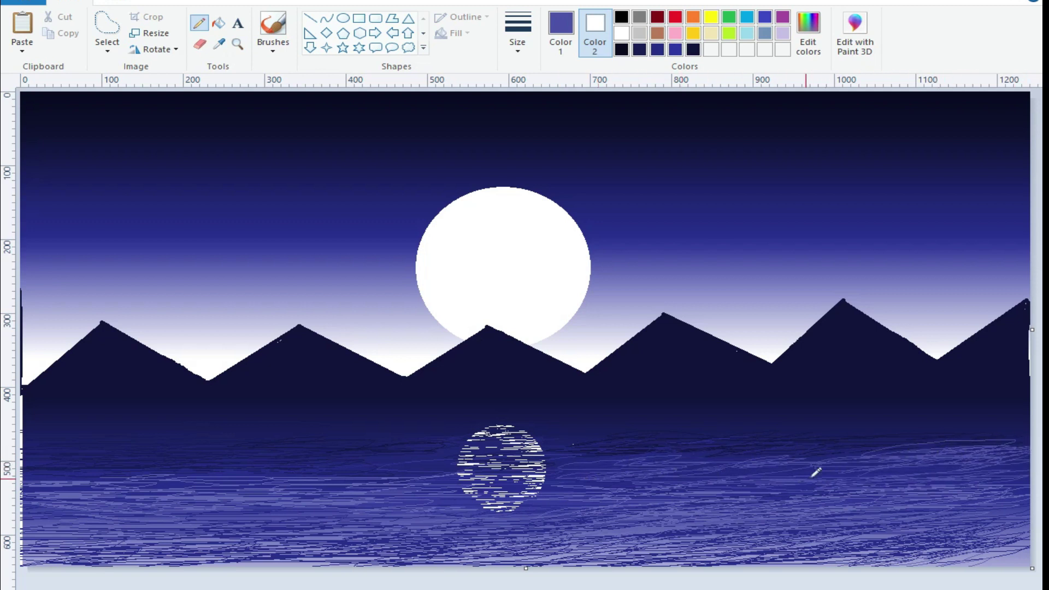
{"action": "mouse_move", "coordinate": [430, 473]}
{"action": "left_mouse_down"}
{"action": "mouse_move", "coordinate": [70, 476]}
{"action": "mouse_move", "coordinate": [358, 467]}
{"action": "mouse_move", "coordinate": [180, 468]}
{"action": "left_mouse_up"}
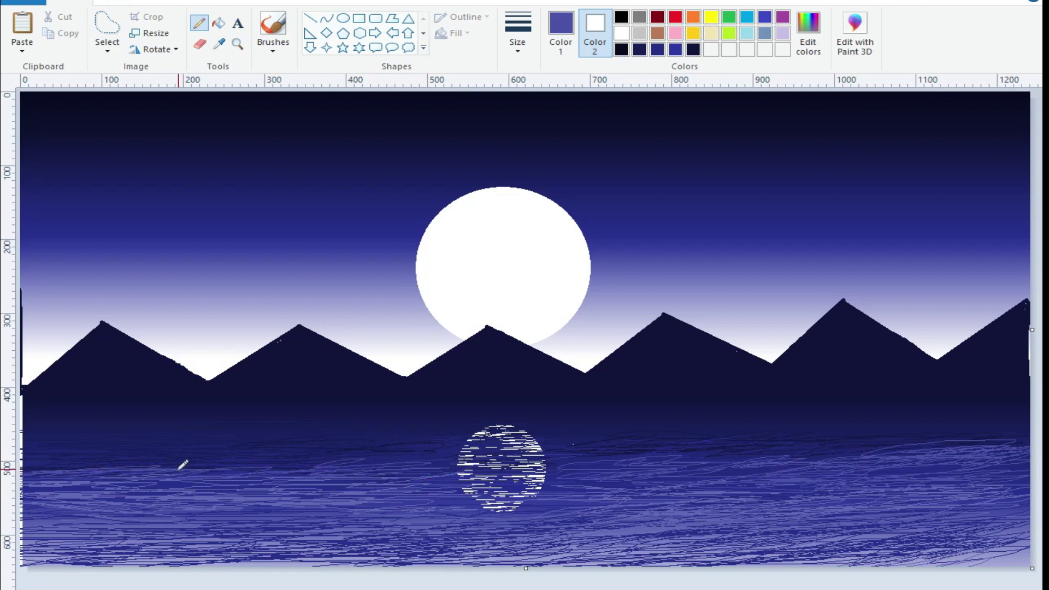
{"action": "left_click_drag", "start_coordinate": [52, 556], "coordinate": [737, 540]}
{"action": "left_click_drag", "start_coordinate": [657, 529], "coordinate": [683, 521]}
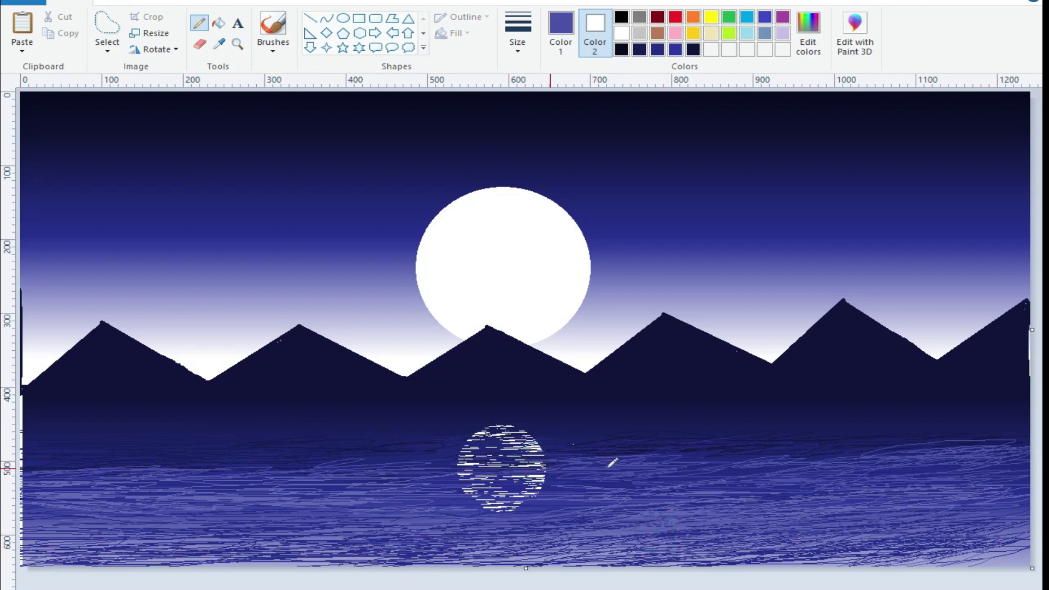
Set the drawing colour to white from the palette.
{"action": "left_click", "coordinate": [633, 473]}
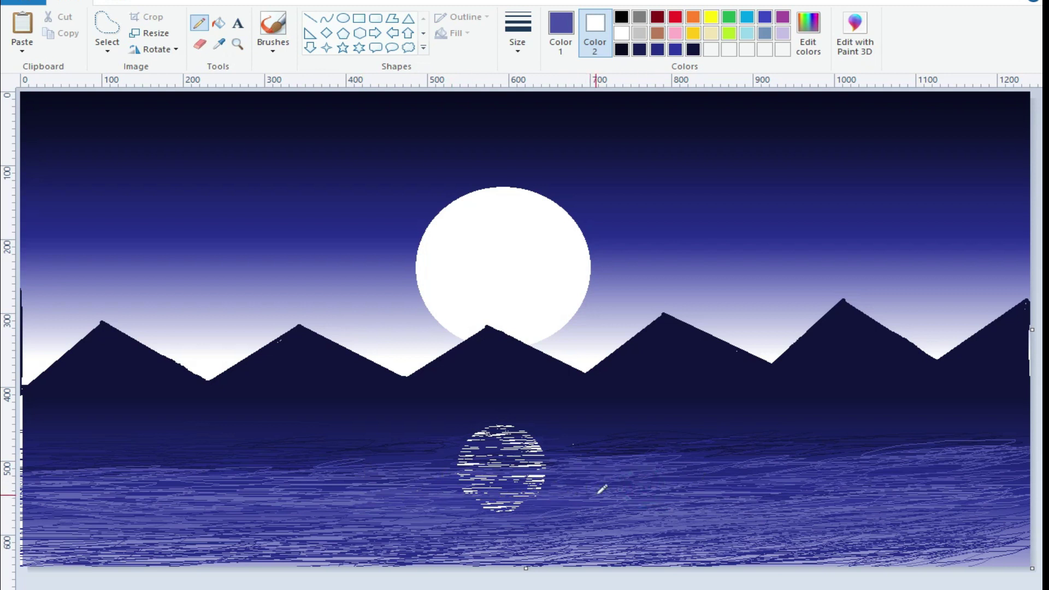
{"action": "left_click", "coordinate": [621, 34]}
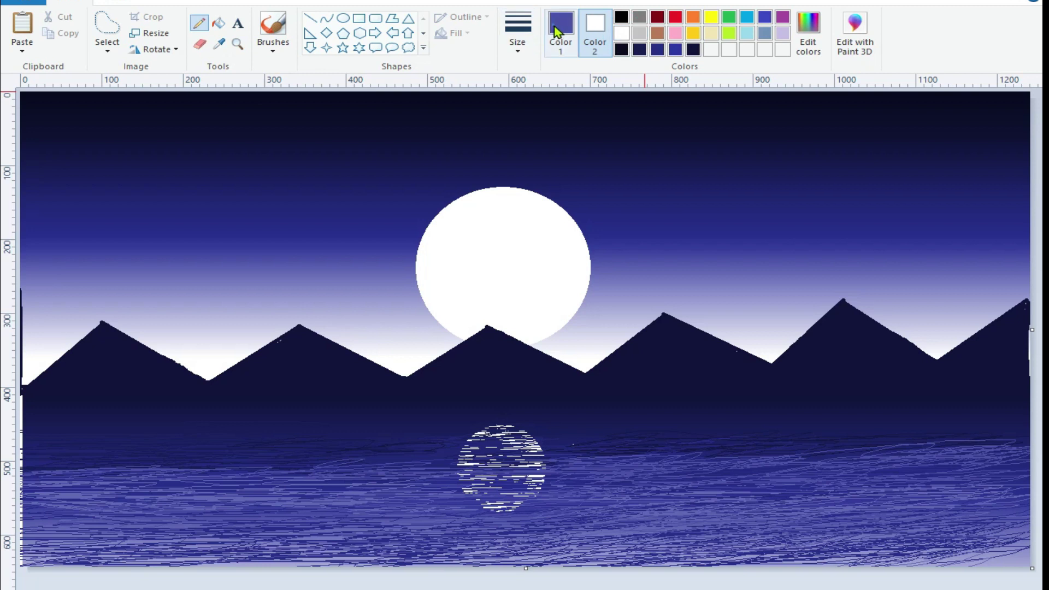
{"action": "left_click", "coordinate": [560, 33]}
Widen and lengthen the moon's reflection with white horizontal highlight strokes.
{"action": "left_click", "coordinate": [621, 33]}
{"action": "left_click", "coordinate": [523, 455]}
{"action": "mouse_move", "coordinate": [524, 455]}
{"action": "left_mouse_down"}
{"action": "mouse_move", "coordinate": [483, 445]}
{"action": "mouse_move", "coordinate": [513, 433]}
{"action": "mouse_move", "coordinate": [532, 470]}
{"action": "mouse_move", "coordinate": [447, 470]}
{"action": "left_mouse_up"}
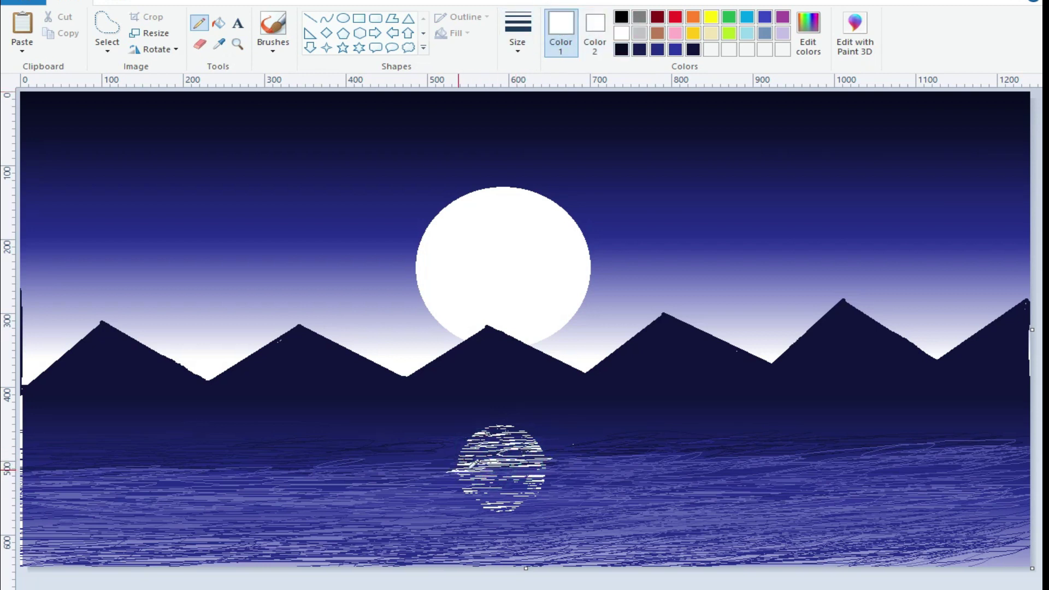
{"action": "mouse_move", "coordinate": [524, 469]}
{"action": "left_mouse_down"}
{"action": "mouse_move", "coordinate": [475, 483]}
{"action": "mouse_move", "coordinate": [538, 479]}
{"action": "mouse_move", "coordinate": [539, 489]}
{"action": "left_mouse_up"}
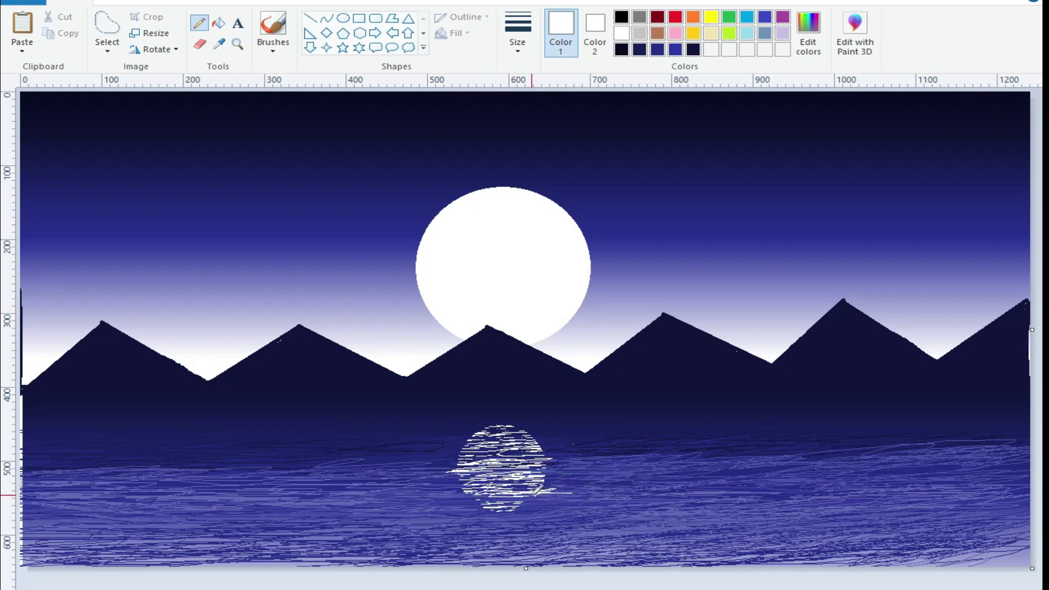
{"action": "left_click_drag", "start_coordinate": [459, 473], "coordinate": [472, 492]}
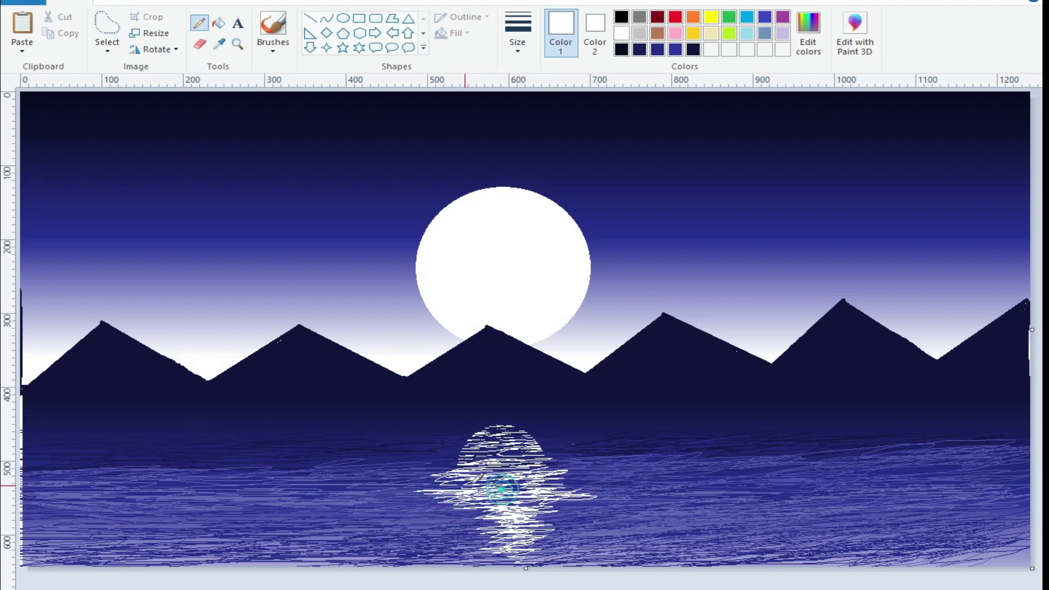
{"action": "left_click_drag", "start_coordinate": [531, 483], "coordinate": [578, 507]}
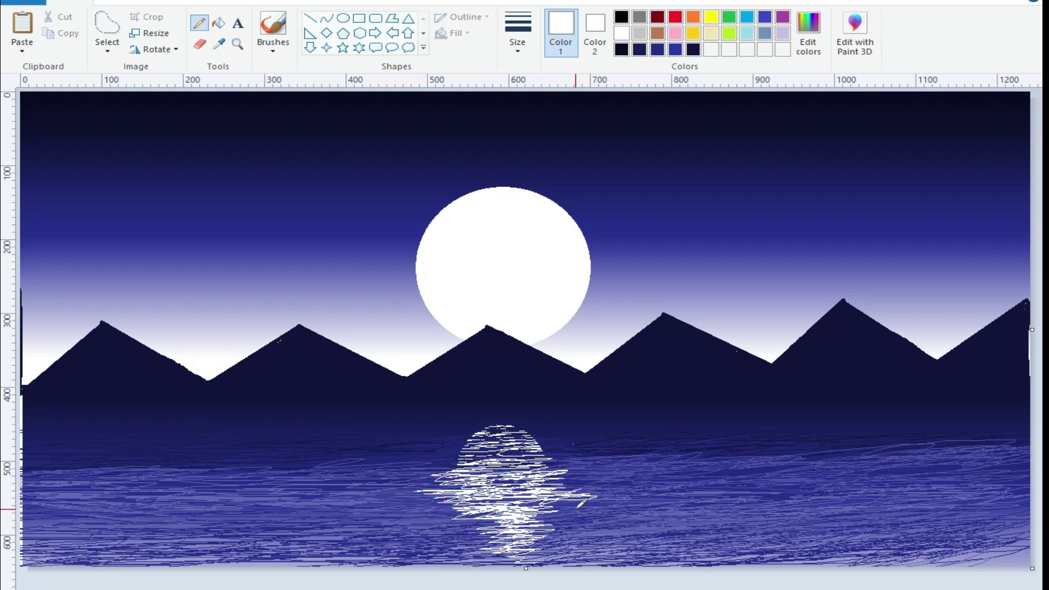
Sample the blue-purple water colour and soften the reflection's left edge with faint strokes.
{"action": "left_click", "coordinate": [222, 44]}
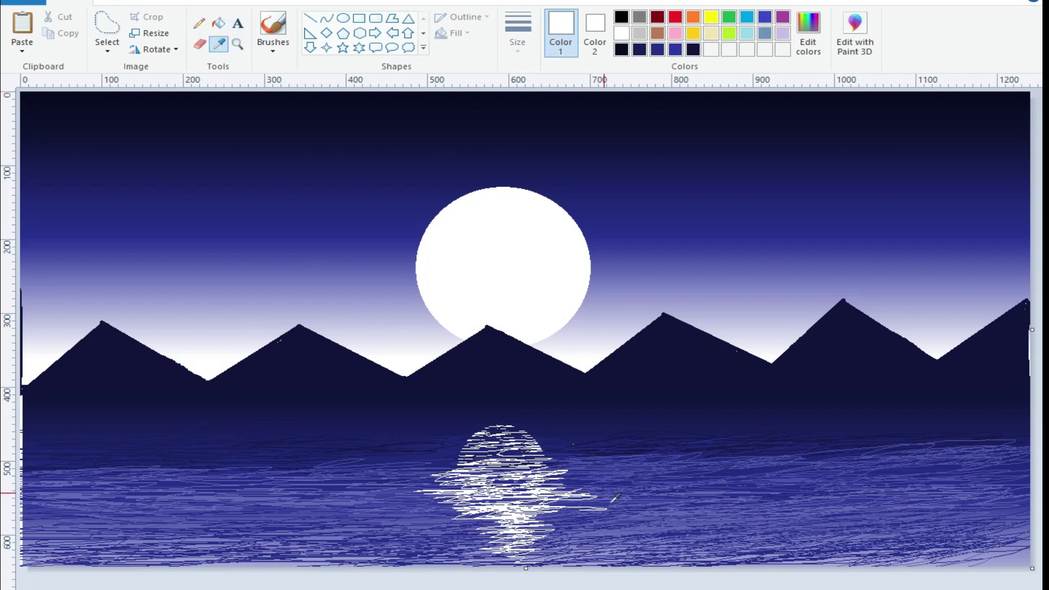
{"action": "left_click", "coordinate": [637, 499]}
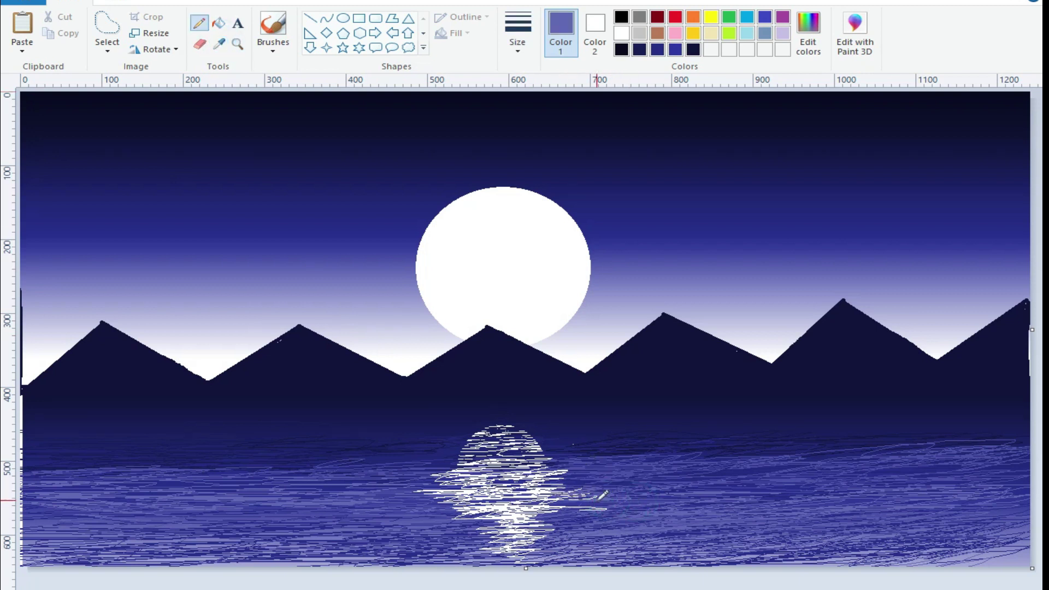
{"action": "left_click_drag", "start_coordinate": [426, 480], "coordinate": [461, 484]}
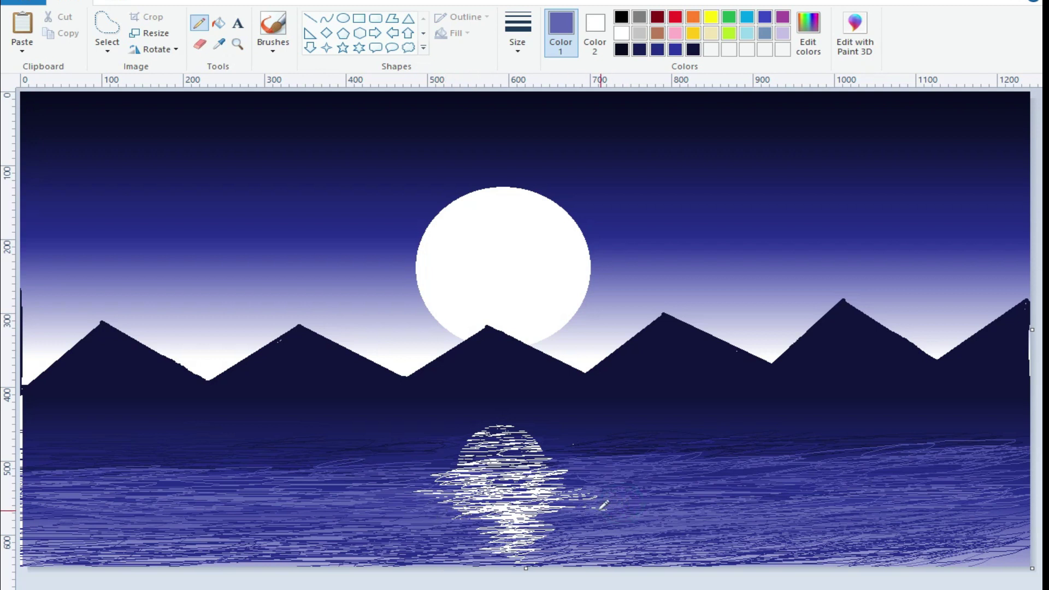
{"action": "left_click_drag", "start_coordinate": [436, 469], "coordinate": [444, 484]}
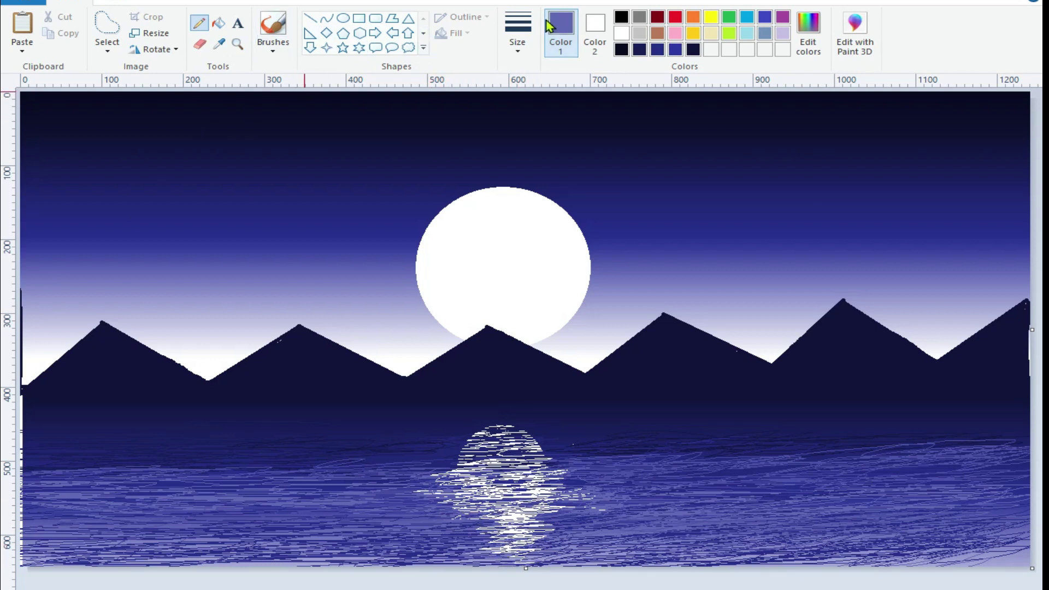
Select white and the Star shape, and set its outline and fill options.
{"action": "left_click", "coordinate": [622, 33]}
{"action": "left_click", "coordinate": [343, 48]}
{"action": "left_click", "coordinate": [465, 17]}
{"action": "left_click", "coordinate": [119, 115]}
Scatter fifteen small white stars across the sky from left to right.
{"action": "left_click_drag", "start_coordinate": [288, 113], "coordinate": [296, 123]}
{"action": "left_click_drag", "start_coordinate": [524, 114], "coordinate": [530, 121]}
{"action": "left_click_drag", "start_coordinate": [711, 115], "coordinate": [720, 123]}
{"action": "left_click_drag", "start_coordinate": [840, 113], "coordinate": [849, 123]}
{"action": "left_click_drag", "start_coordinate": [654, 182], "coordinate": [659, 187]}
{"action": "left_click_drag", "start_coordinate": [326, 261], "coordinate": [331, 267]}
{"action": "left_click_drag", "start_coordinate": [79, 270], "coordinate": [84, 276]}
{"action": "left_click_drag", "start_coordinate": [170, 189], "coordinate": [176, 194]}
{"action": "left_click_drag", "start_coordinate": [830, 227], "coordinate": [836, 233]}
{"action": "left_click_drag", "start_coordinate": [946, 168], "coordinate": [953, 174]}
{"action": "left_click_drag", "start_coordinate": [962, 240], "coordinate": [972, 249]}
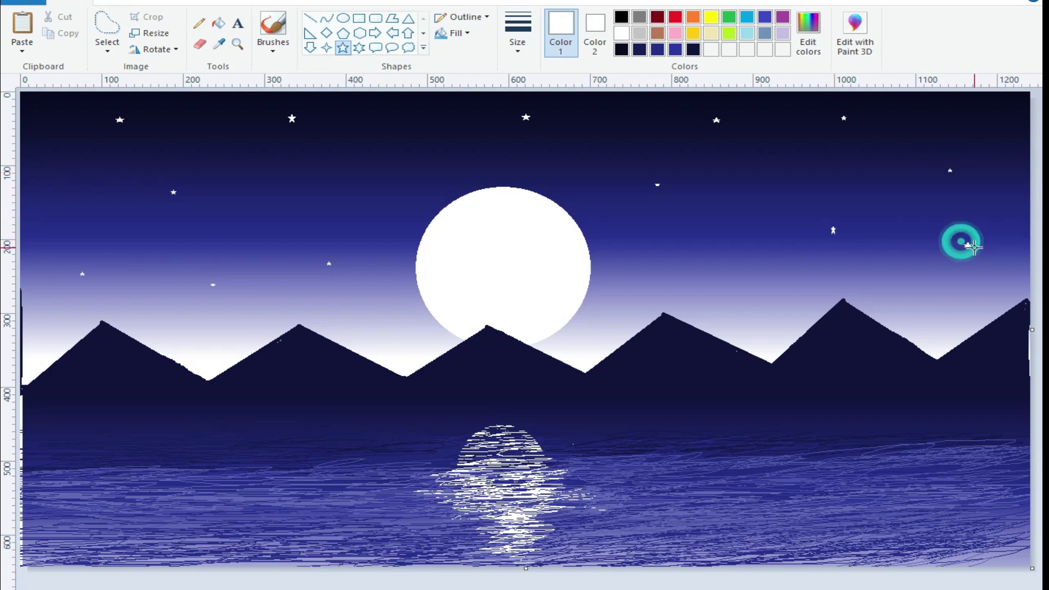
{"action": "left_click_drag", "start_coordinate": [67, 182], "coordinate": [73, 189]}
{"action": "left_click_drag", "start_coordinate": [195, 114], "coordinate": [200, 119]}
{"action": "left_click_drag", "start_coordinate": [397, 104], "coordinate": [406, 112]}
{"action": "left_click_drag", "start_coordinate": [631, 104], "coordinate": [640, 112]}
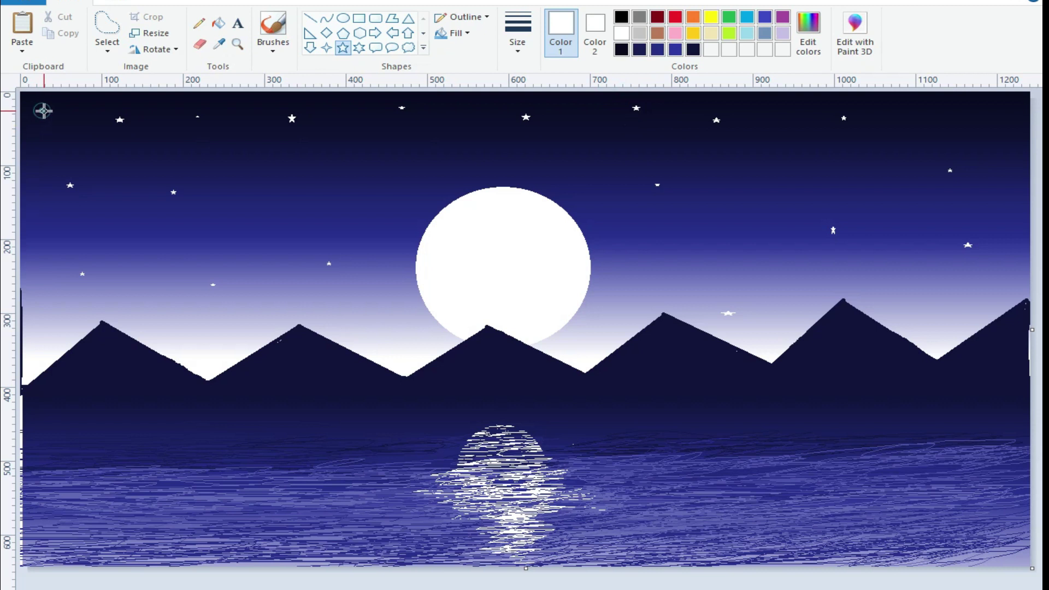
Dot tiny white stars across the upper-left sky with the Pencil.
{"action": "left_click", "coordinate": [203, 22]}
{"action": "left_click", "coordinate": [176, 130]}
{"action": "left_click", "coordinate": [166, 112]}
{"action": "left_click", "coordinate": [150, 137]}
{"action": "left_click", "coordinate": [147, 159]}
{"action": "left_click", "coordinate": [94, 108]}
{"action": "left_click", "coordinate": [63, 102]}
{"action": "left_click", "coordinate": [33, 139]}
{"action": "left_click", "coordinate": [51, 156]}
{"action": "left_click", "coordinate": [94, 161]}
{"action": "left_click", "coordinate": [110, 144]}
{"action": "left_click", "coordinate": [159, 113]}
Sprinkle tiny white star dots across the upper-middle and left-centre sky.
{"action": "left_click", "coordinate": [257, 102]}
{"action": "left_click", "coordinate": [245, 123]}
{"action": "left_click", "coordinate": [236, 102]}
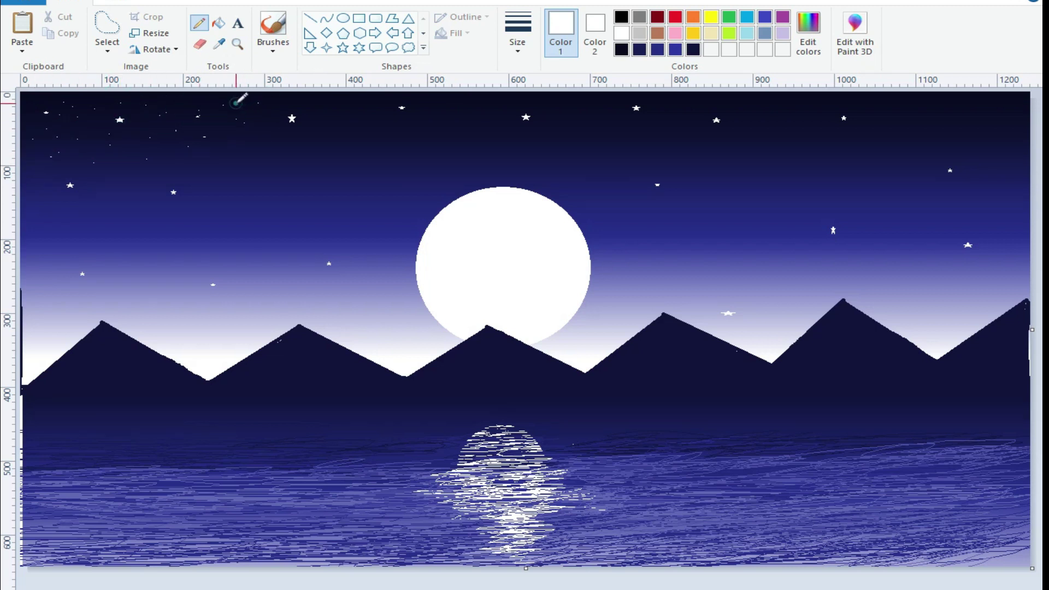
{"action": "left_click", "coordinate": [337, 99]}
{"action": "left_click", "coordinate": [355, 101]}
{"action": "left_click", "coordinate": [334, 124]}
{"action": "left_click", "coordinate": [304, 133]}
{"action": "left_click", "coordinate": [275, 148]}
{"action": "left_click", "coordinate": [271, 117]}
{"action": "left_click", "coordinate": [383, 140]}
{"action": "left_click", "coordinate": [406, 126]}
{"action": "left_click", "coordinate": [354, 144]}
{"action": "left_click", "coordinate": [449, 112]}
{"action": "left_click", "coordinate": [425, 94]}
{"action": "left_click", "coordinate": [465, 103]}
{"action": "left_click", "coordinate": [499, 96]}
{"action": "left_click", "coordinate": [497, 120]}
{"action": "left_click", "coordinate": [508, 127]}
{"action": "left_click", "coordinate": [480, 107]}
{"action": "left_click", "coordinate": [438, 150]}
{"action": "left_click", "coordinate": [364, 159]}
{"action": "left_click", "coordinate": [333, 165]}
{"action": "left_click", "coordinate": [347, 177]}
{"action": "left_click", "coordinate": [327, 189]}
{"action": "left_click", "coordinate": [286, 179]}
{"action": "left_click", "coordinate": [247, 203]}
{"action": "left_click", "coordinate": [222, 168]}
{"action": "left_click", "coordinate": [211, 211]}
{"action": "left_click", "coordinate": [169, 220]}
{"action": "left_click", "coordinate": [154, 197]}
{"action": "left_click", "coordinate": [116, 183]}
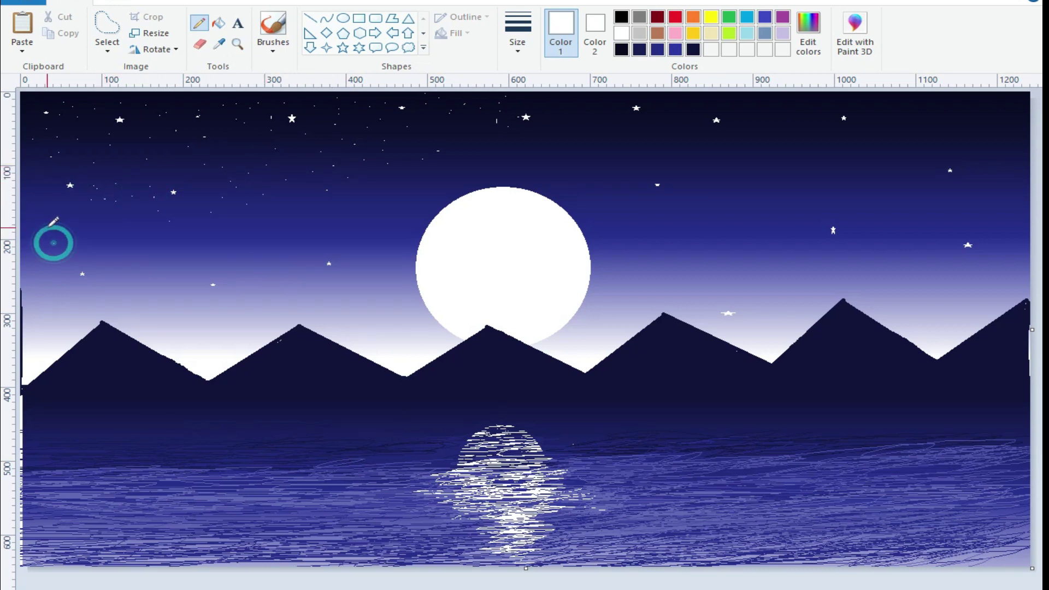
Scatter tiny white star dots across the upper-right and right sky.
{"action": "left_click", "coordinate": [554, 142]}
{"action": "left_click", "coordinate": [550, 118]}
{"action": "left_click", "coordinate": [558, 105]}
{"action": "left_click", "coordinate": [595, 132]}
{"action": "left_click", "coordinate": [614, 100]}
{"action": "left_click", "coordinate": [597, 116]}
{"action": "left_click", "coordinate": [621, 136]}
{"action": "left_click", "coordinate": [694, 103]}
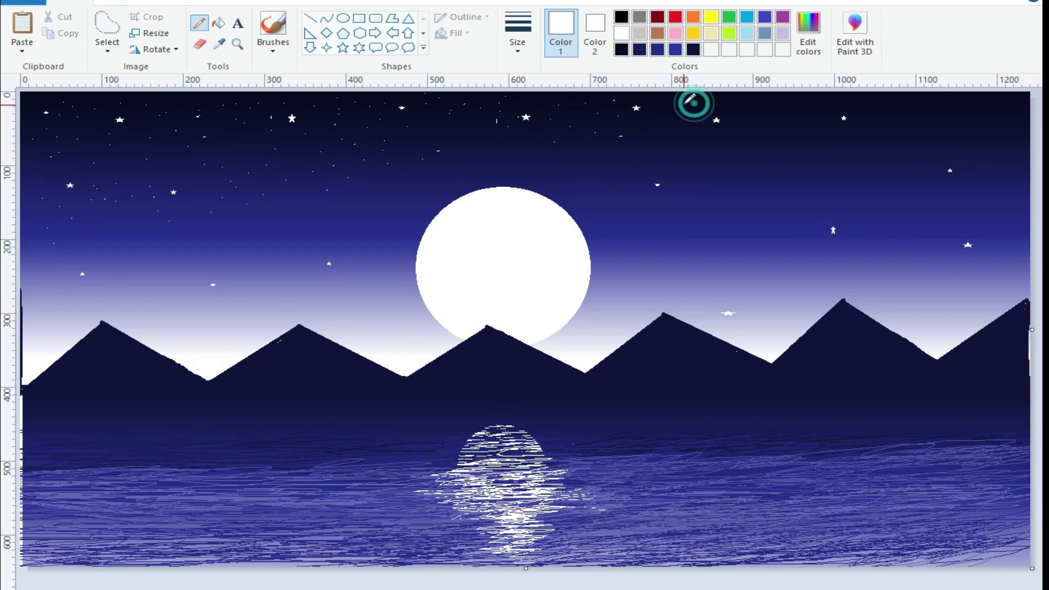
{"action": "left_click", "coordinate": [644, 102]}
{"action": "left_click", "coordinate": [663, 135]}
{"action": "left_click", "coordinate": [774, 140]}
{"action": "left_click", "coordinate": [760, 116]}
{"action": "left_click", "coordinate": [736, 111]}
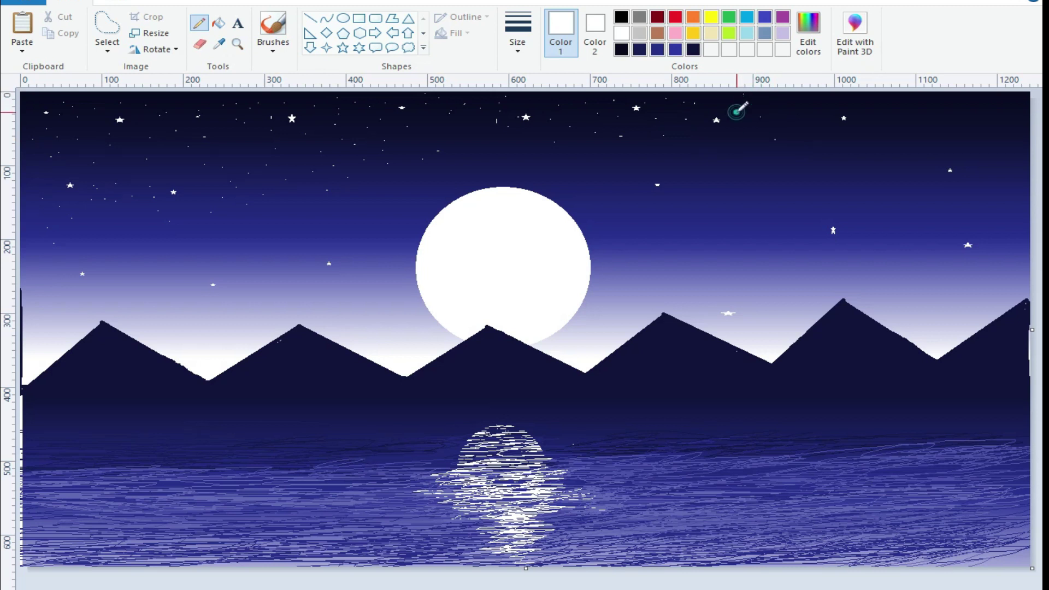
{"action": "left_click", "coordinate": [710, 144]}
{"action": "left_click", "coordinate": [713, 149]}
{"action": "left_click", "coordinate": [645, 158]}
{"action": "left_click", "coordinate": [587, 178]}
{"action": "left_click", "coordinate": [602, 151]}
{"action": "left_click", "coordinate": [555, 154]}
{"action": "left_click", "coordinate": [503, 151]}
{"action": "left_click", "coordinate": [784, 111]}
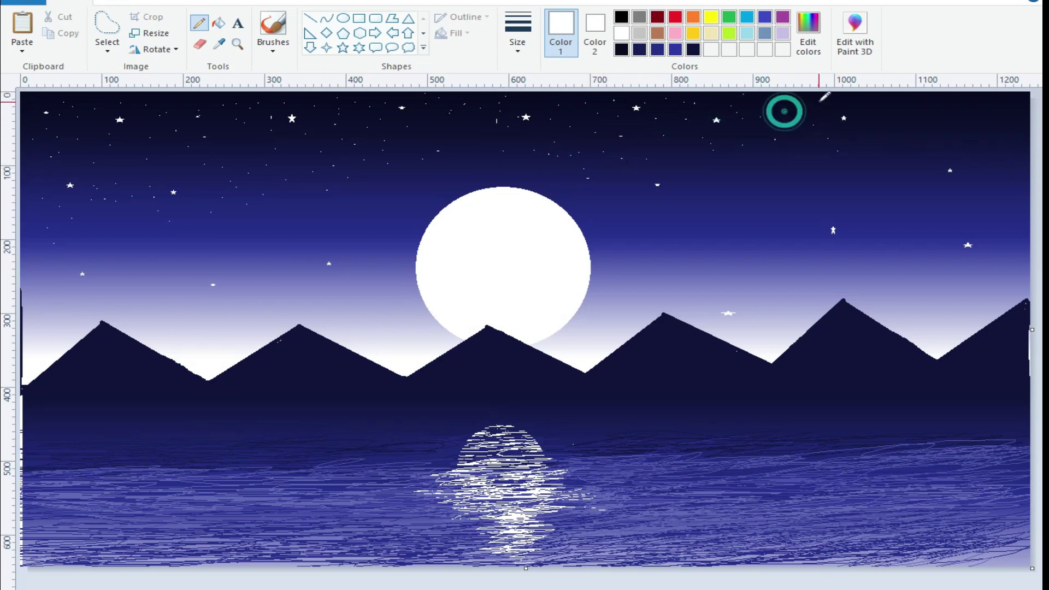
{"action": "left_click", "coordinate": [845, 143]}
{"action": "left_click", "coordinate": [793, 150]}
{"action": "left_click", "coordinate": [903, 131]}
{"action": "left_click", "coordinate": [878, 99]}
{"action": "left_click", "coordinate": [868, 100]}
{"action": "left_click", "coordinate": [946, 118]}
{"action": "left_click", "coordinate": [924, 104]}
{"action": "left_click", "coordinate": [900, 104]}
{"action": "left_click", "coordinate": [958, 160]}
{"action": "left_click", "coordinate": [982, 142]}
{"action": "left_click", "coordinate": [981, 115]}
{"action": "left_click", "coordinate": [1015, 186]}
{"action": "left_click", "coordinate": [999, 117]}
{"action": "left_click", "coordinate": [955, 137]}
{"action": "left_click", "coordinate": [868, 228]}
Add tiny white dots and short streaks around the moon and above the mountains.
{"action": "left_click", "coordinate": [857, 200]}
{"action": "left_click", "coordinate": [735, 195]}
{"action": "left_click", "coordinate": [697, 238]}
{"action": "left_click", "coordinate": [701, 200]}
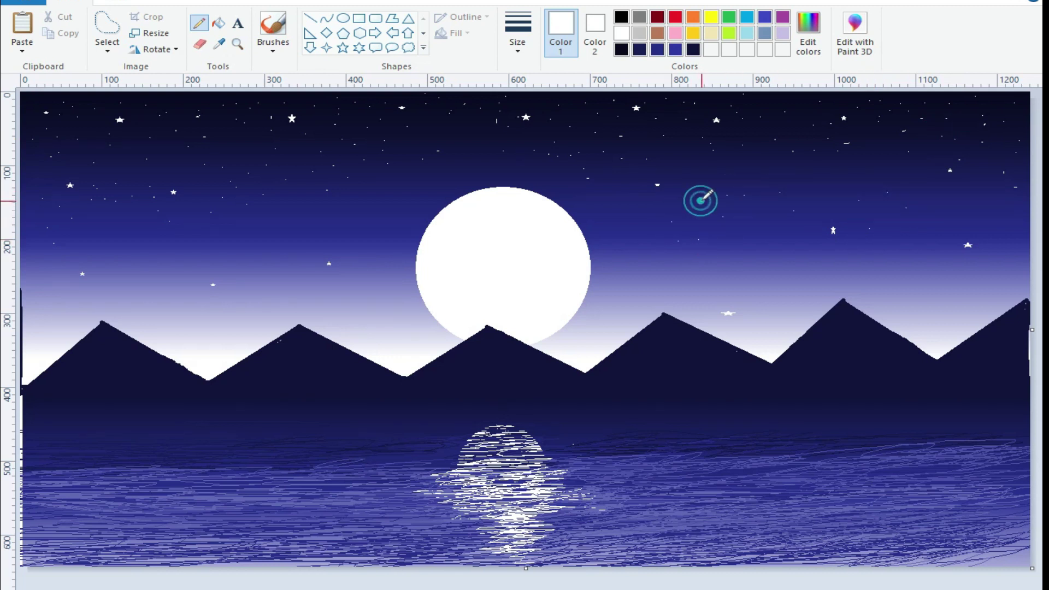
{"action": "left_click_drag", "start_coordinate": [599, 211], "coordinate": [604, 218]}
{"action": "left_click_drag", "start_coordinate": [610, 238], "coordinate": [613, 242]}
{"action": "left_click", "coordinate": [627, 267]}
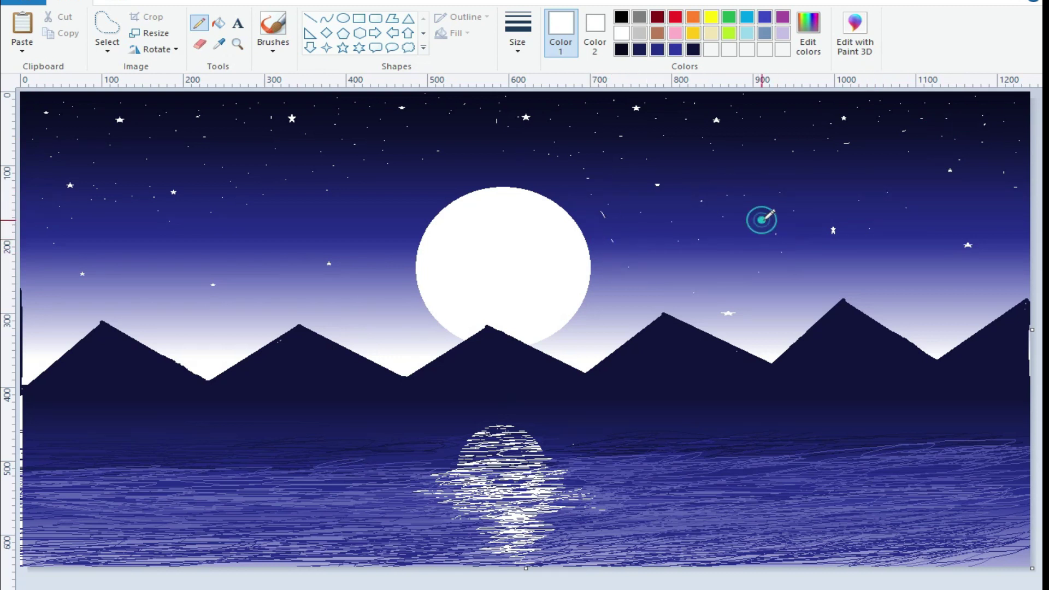
{"action": "left_click", "coordinate": [934, 223]}
{"action": "left_click", "coordinate": [956, 196]}
{"action": "left_click", "coordinate": [963, 216]}
{"action": "left_click", "coordinate": [978, 296]}
{"action": "left_click", "coordinate": [920, 304]}
{"action": "left_click", "coordinate": [913, 276]}
{"action": "left_click_drag", "start_coordinate": [948, 271], "coordinate": [951, 268]}
{"action": "left_click", "coordinate": [391, 254]}
{"action": "left_click", "coordinate": [413, 219]}
{"action": "left_click", "coordinate": [337, 206]}
{"action": "left_click", "coordinate": [400, 200]}
{"action": "left_click_drag", "start_coordinate": [438, 177], "coordinate": [442, 173]}
{"action": "left_click", "coordinate": [467, 143]}
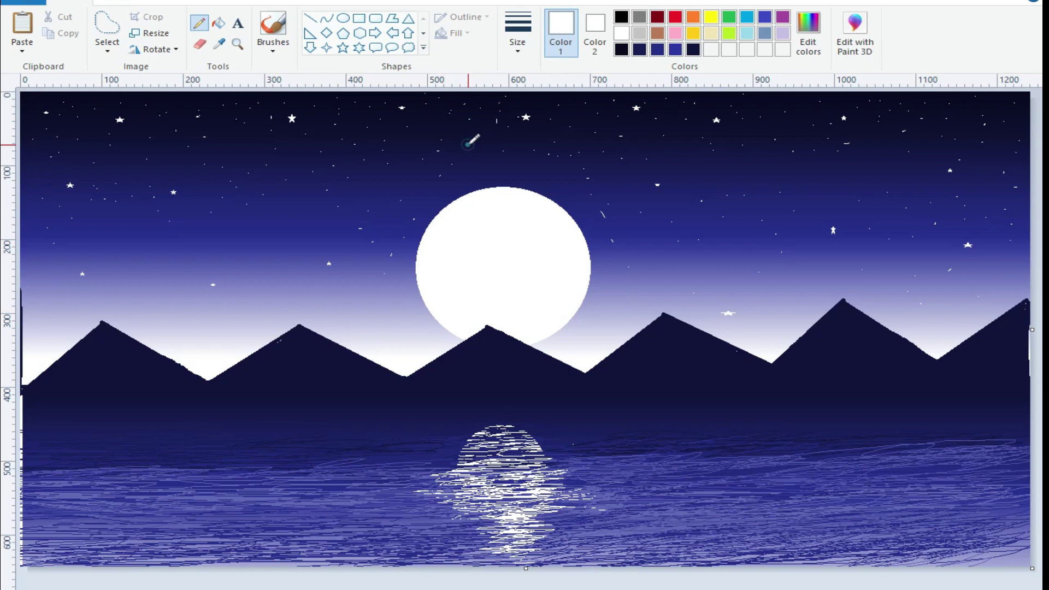
{"action": "left_click", "coordinate": [494, 165]}
{"action": "left_click", "coordinate": [537, 175]}
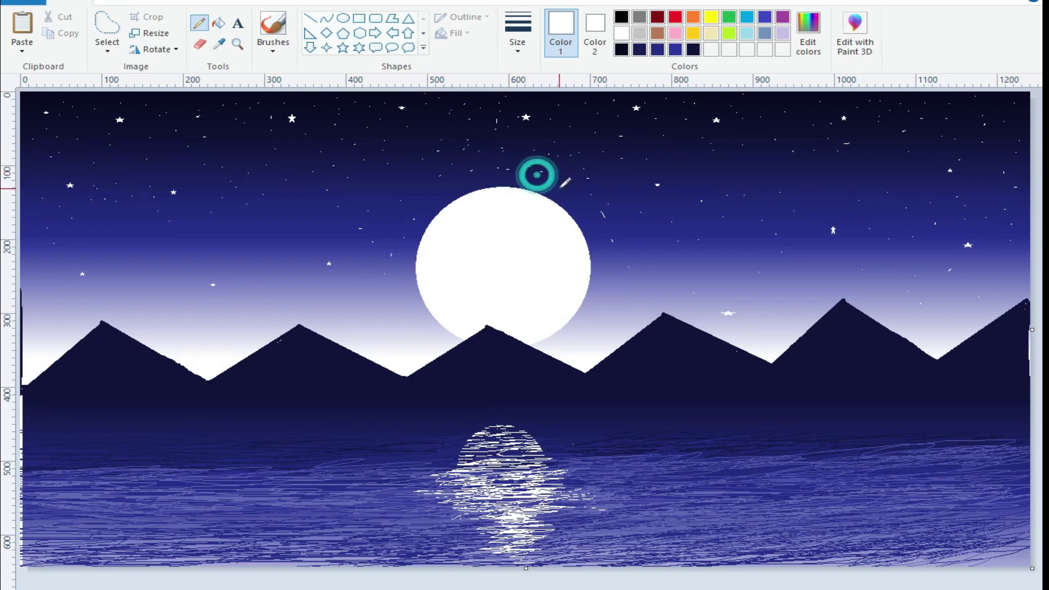
{"action": "left_click", "coordinate": [599, 227]}
{"action": "left_click", "coordinate": [654, 223]}
{"action": "left_click", "coordinate": [658, 288]}
{"action": "left_click", "coordinate": [621, 284]}
{"action": "left_click", "coordinate": [622, 304]}
Finish with a scattering of tiny white dots in the lower-left sky.
{"action": "left_click", "coordinate": [358, 298]}
{"action": "left_click", "coordinate": [299, 228]}
{"action": "left_click", "coordinate": [186, 251]}
{"action": "left_click", "coordinate": [183, 273]}
{"action": "left_click", "coordinate": [123, 238]}
{"action": "left_click", "coordinate": [110, 268]}
{"action": "left_click", "coordinate": [95, 293]}
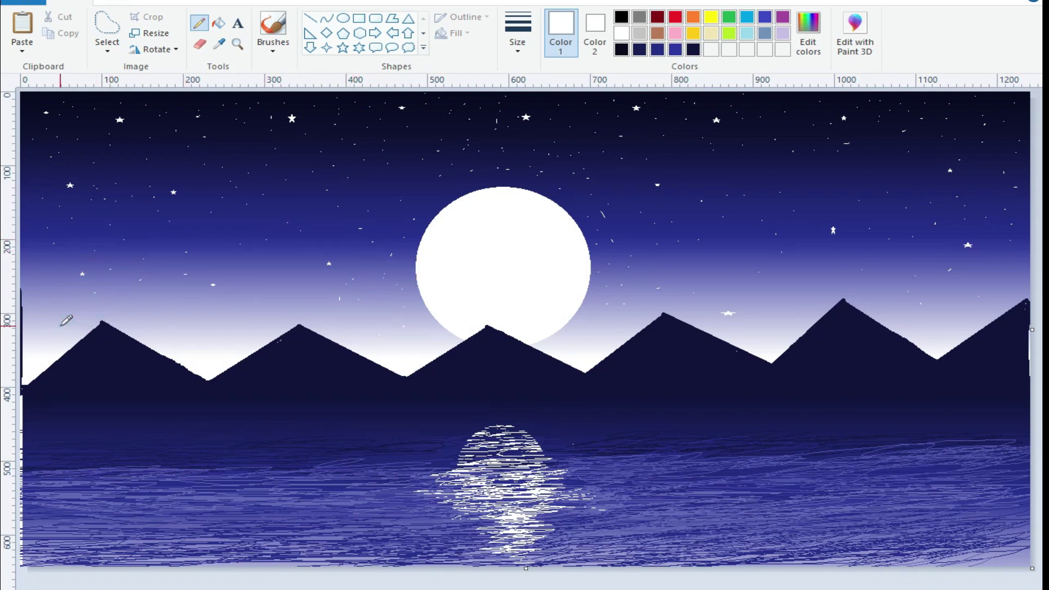
{"action": "left_click", "coordinate": [314, 215]}
{"action": "left_click", "coordinate": [277, 243]}
{"action": "left_click", "coordinate": [318, 255]}
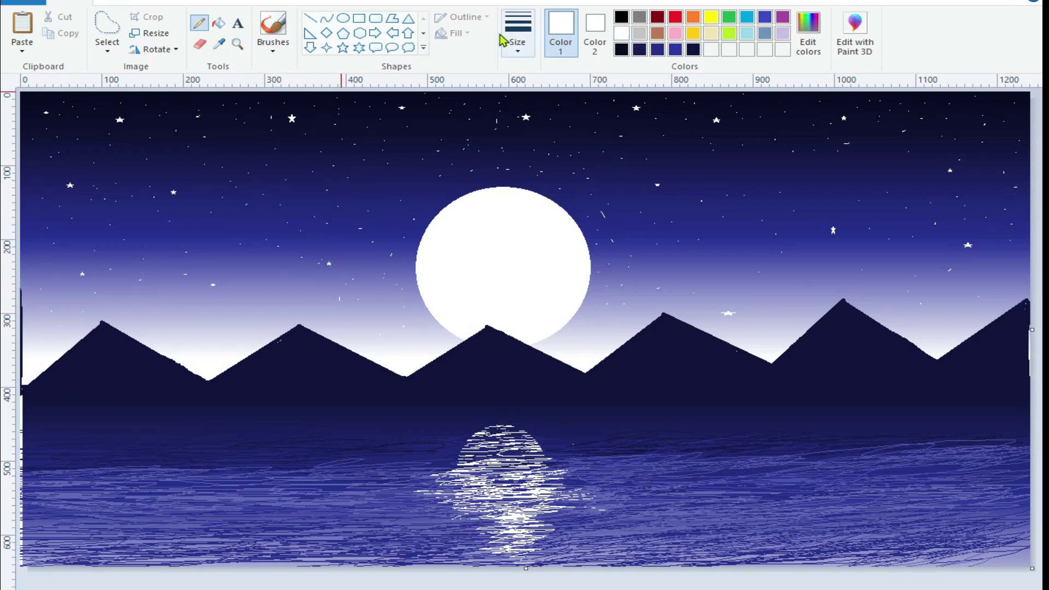
Sample the dark navy mountain colour and choose a brush type and stroke width for grass.
{"action": "left_click", "coordinate": [218, 44]}
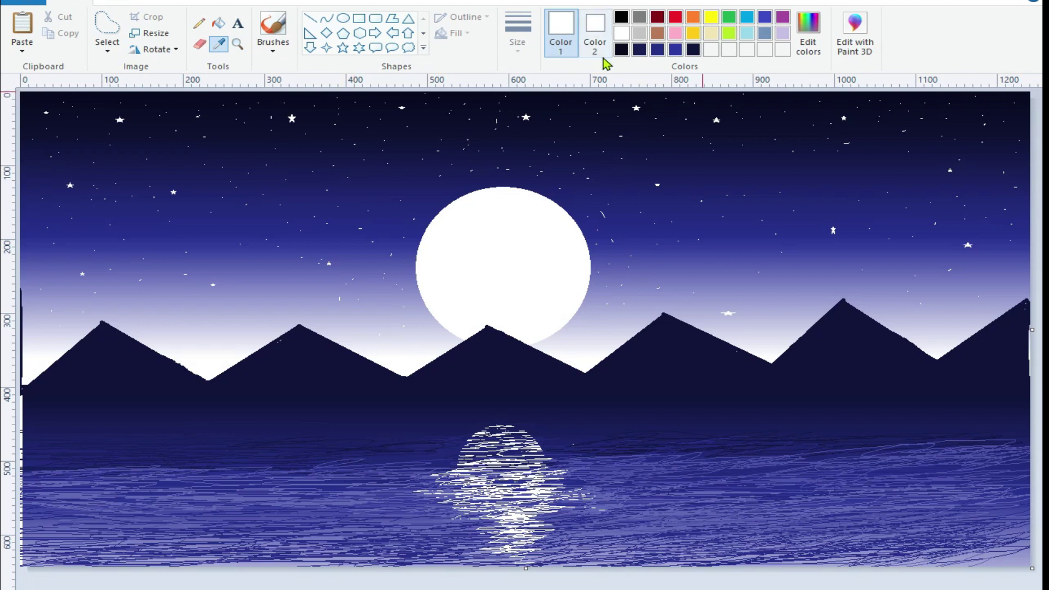
{"action": "left_click", "coordinate": [621, 49]}
{"action": "left_click", "coordinate": [273, 48]}
{"action": "left_click", "coordinate": [273, 132]}
{"action": "left_click", "coordinate": [517, 33]}
{"action": "left_click", "coordinate": [539, 79]}
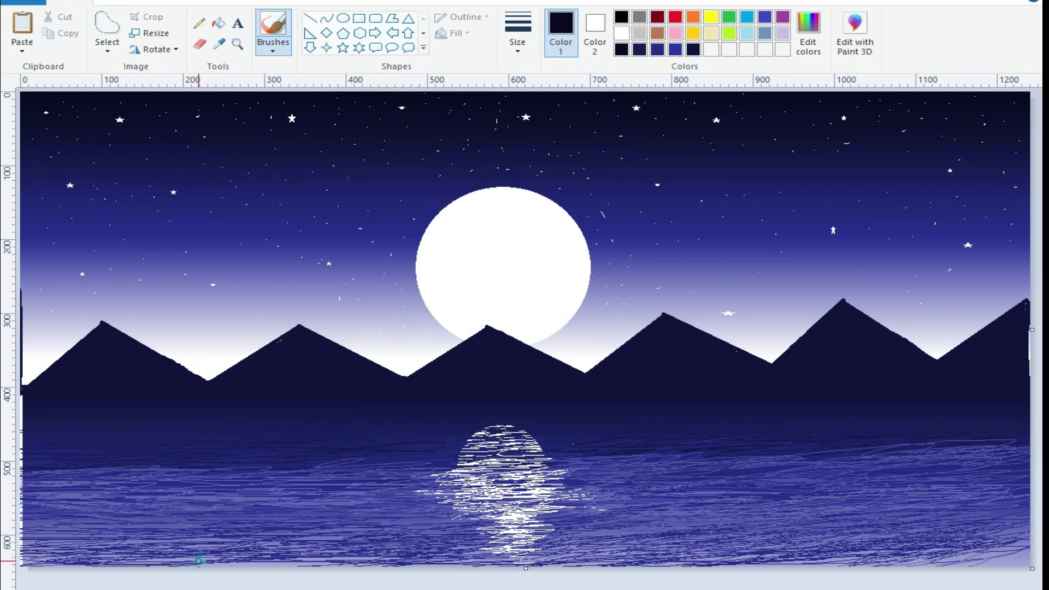
Paint the first dark grass blades fanning up from the bottom-left corner at a different stroke width.
{"action": "left_click_drag", "start_coordinate": [168, 546], "coordinate": [111, 558]}
{"action": "left_click", "coordinate": [517, 33]}
{"action": "left_click", "coordinate": [521, 77]}
{"action": "left_click_drag", "start_coordinate": [123, 534], "coordinate": [68, 565]}
{"action": "mouse_move", "coordinate": [21, 514]}
{"action": "left_mouse_down"}
{"action": "mouse_move", "coordinate": [29, 544]}
{"action": "mouse_move", "coordinate": [82, 489]}
{"action": "left_mouse_up"}
{"action": "mouse_move", "coordinate": [33, 562]}
{"action": "left_mouse_down"}
{"action": "mouse_move", "coordinate": [98, 492]}
{"action": "mouse_move", "coordinate": [128, 525]}
{"action": "mouse_move", "coordinate": [63, 567]}
{"action": "left_mouse_up"}
Thicken the grass tuft, extending it rightward and adding taller blades at its left edge.
{"action": "mouse_move", "coordinate": [170, 559]}
{"action": "left_mouse_down"}
{"action": "mouse_move", "coordinate": [173, 547]}
{"action": "mouse_move", "coordinate": [197, 557]}
{"action": "left_mouse_up"}
{"action": "mouse_move", "coordinate": [66, 563]}
{"action": "left_mouse_down"}
{"action": "mouse_move", "coordinate": [97, 514]}
{"action": "mouse_move", "coordinate": [75, 506]}
{"action": "mouse_move", "coordinate": [30, 555]}
{"action": "left_mouse_up"}
{"action": "mouse_move", "coordinate": [51, 496]}
{"action": "left_mouse_down"}
{"action": "mouse_move", "coordinate": [28, 557]}
{"action": "mouse_move", "coordinate": [46, 538]}
{"action": "left_mouse_up"}
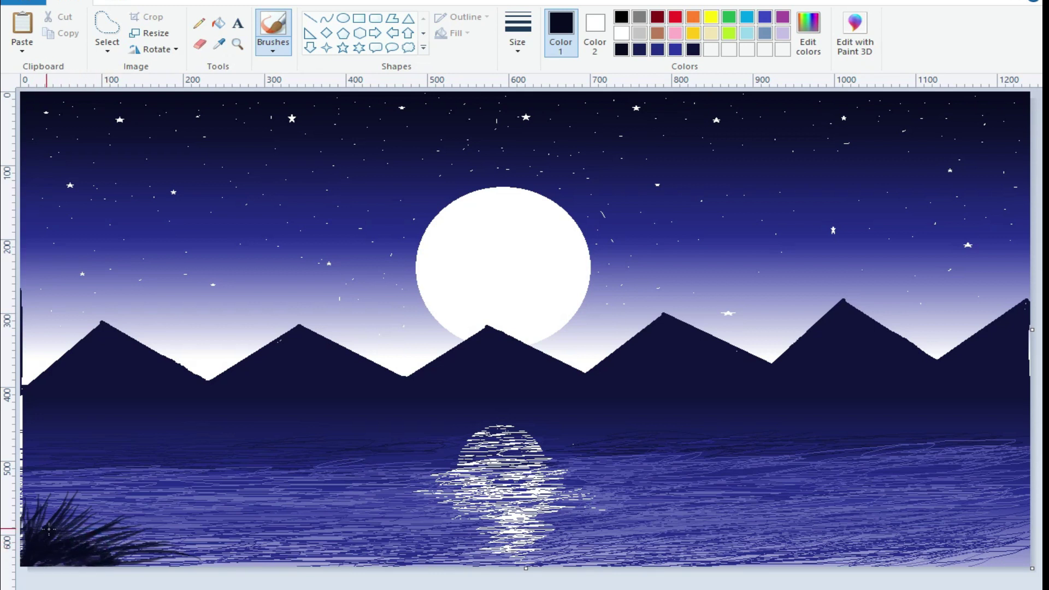
{"action": "left_click_drag", "start_coordinate": [63, 487], "coordinate": [33, 520]}
{"action": "mouse_move", "coordinate": [24, 481]}
{"action": "left_mouse_down"}
{"action": "mouse_move", "coordinate": [22, 519]}
{"action": "mouse_move", "coordinate": [54, 494]}
{"action": "mouse_move", "coordinate": [129, 510]}
{"action": "mouse_move", "coordinate": [131, 538]}
{"action": "left_mouse_up"}
{"action": "left_click_drag", "start_coordinate": [208, 560], "coordinate": [117, 552]}
Fill out the tuft with more dark blades and small marks along its base.
{"action": "left_click", "coordinate": [180, 529]}
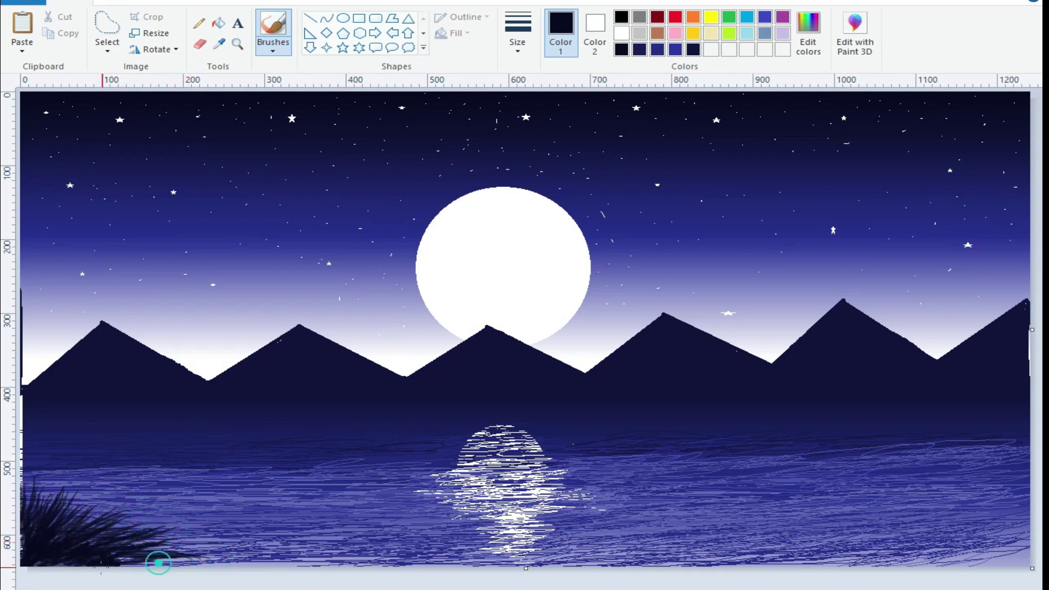
{"action": "left_click_drag", "start_coordinate": [194, 550], "coordinate": [121, 553]}
{"action": "left_click_drag", "start_coordinate": [195, 530], "coordinate": [116, 551]}
{"action": "left_click_drag", "start_coordinate": [168, 516], "coordinate": [98, 529]}
{"action": "left_click_drag", "start_coordinate": [157, 515], "coordinate": [91, 532]}
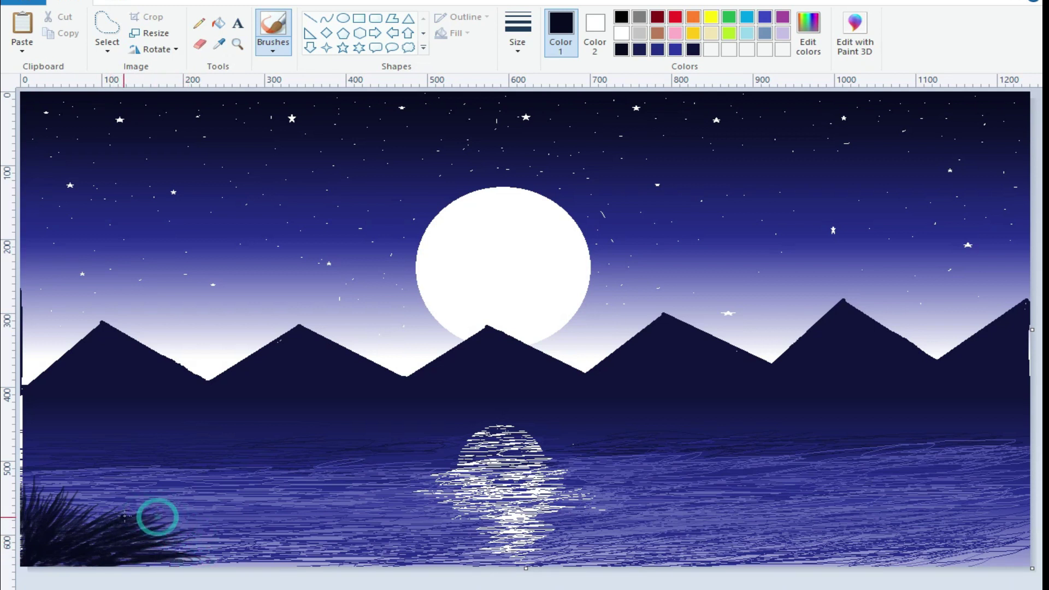
{"action": "mouse_move", "coordinate": [117, 498]}
{"action": "left_mouse_down"}
{"action": "mouse_move", "coordinate": [65, 527]}
{"action": "mouse_move", "coordinate": [64, 552]}
{"action": "left_mouse_up"}
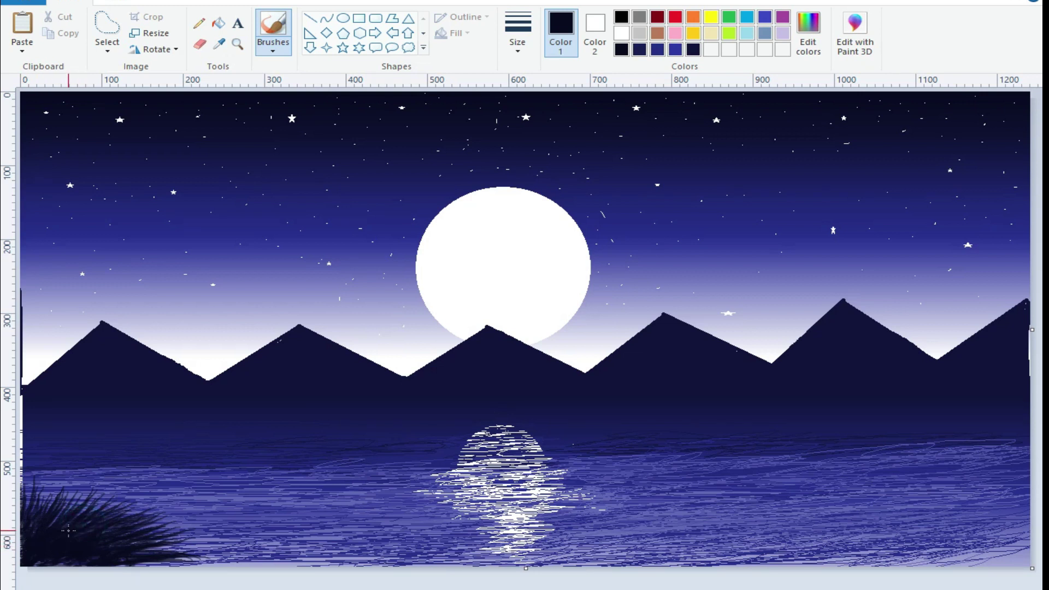
{"action": "left_click", "coordinate": [30, 561]}
{"action": "left_click_drag", "start_coordinate": [191, 566], "coordinate": [103, 563]}
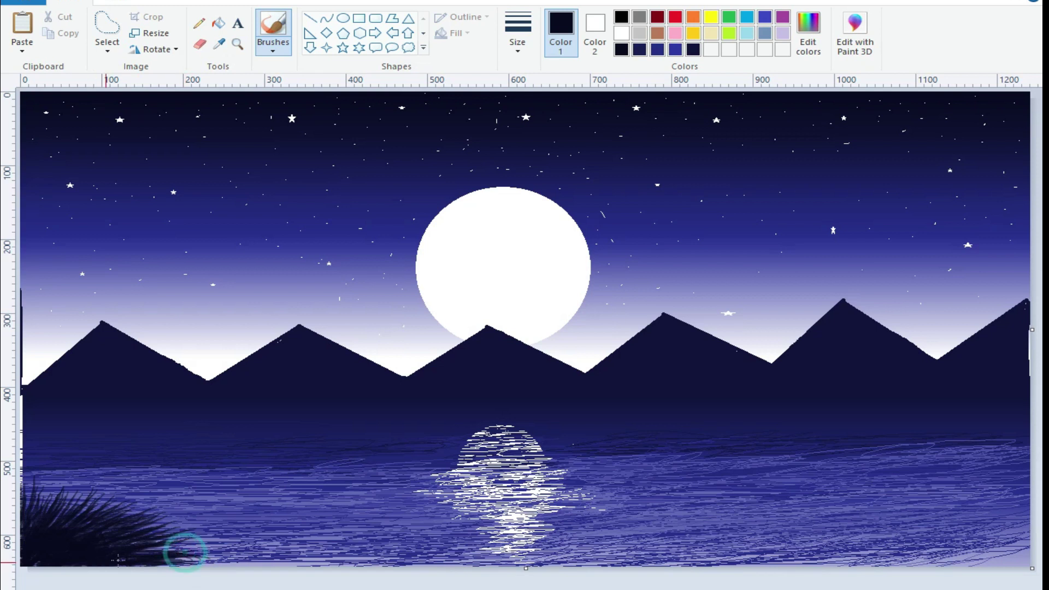
{"action": "left_click_drag", "start_coordinate": [156, 543], "coordinate": [127, 545]}
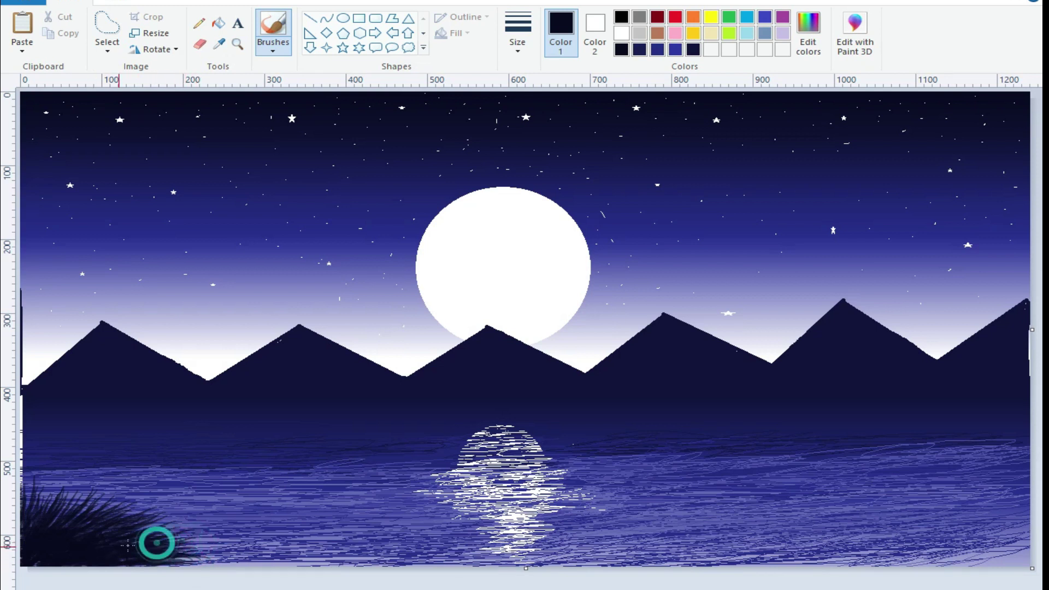